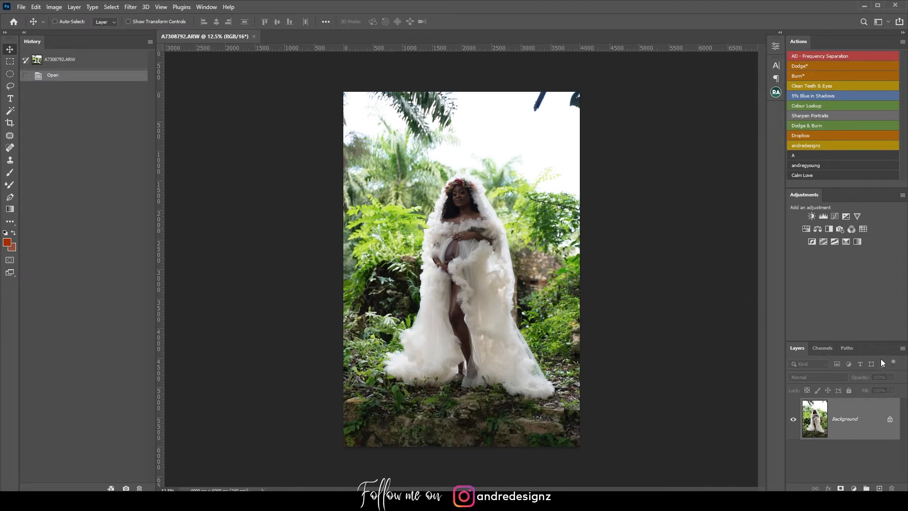
- Duplicate the Background layer
left_click_drag(876, 340, 891, 249)
left_click_drag(856, 335, 879, 488)
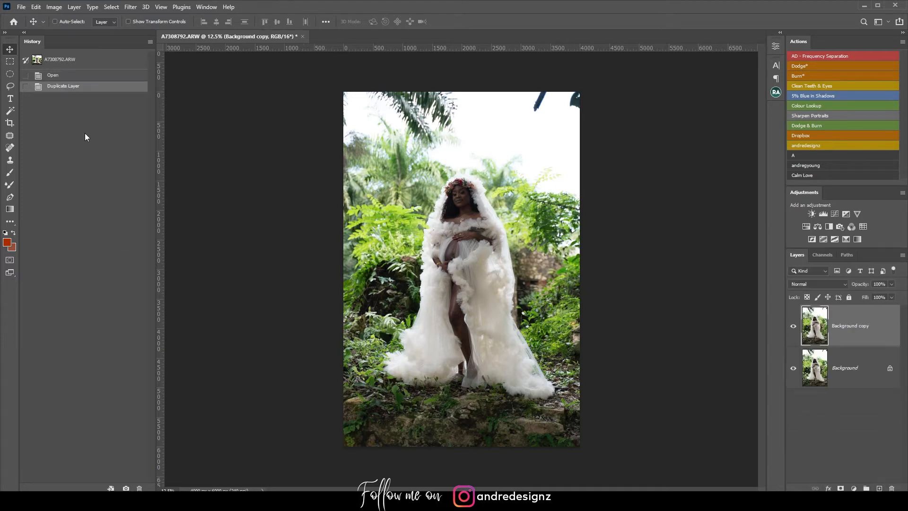
- Apply the Camera Raw Filter to the Background copy with automatic tone settings and the exposure set to +0.40
left_click(133, 8)
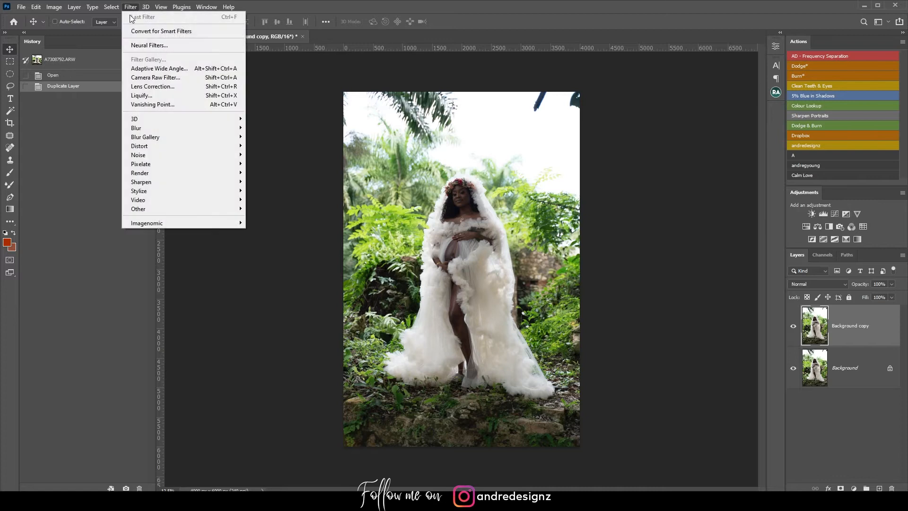
left_click(167, 78)
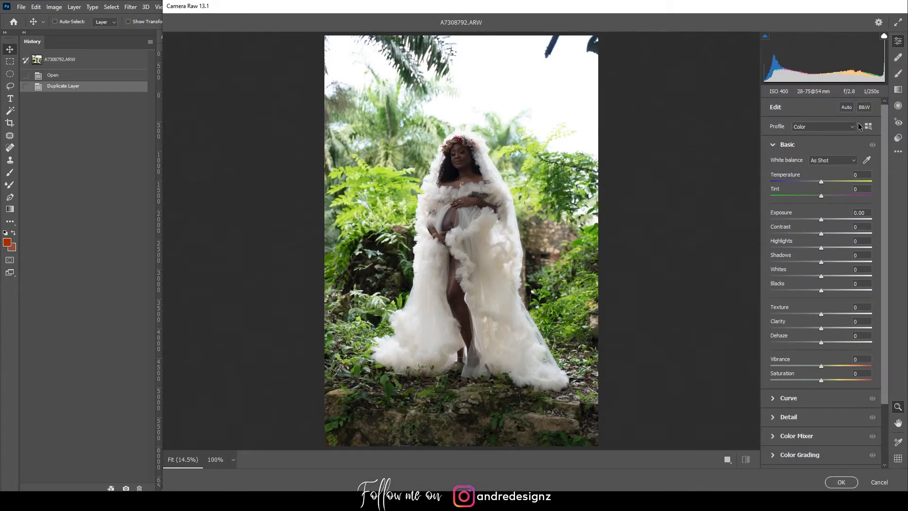
left_click(846, 107)
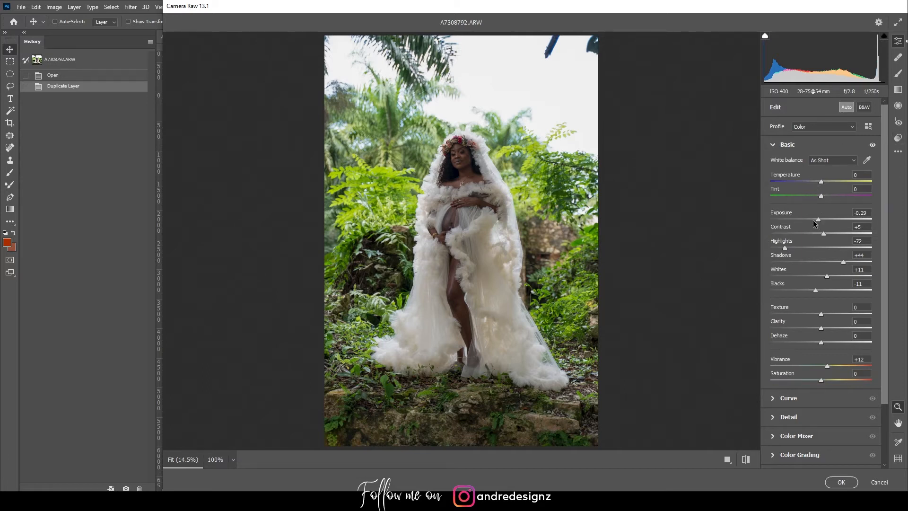
left_click_drag(821, 220, 830, 221)
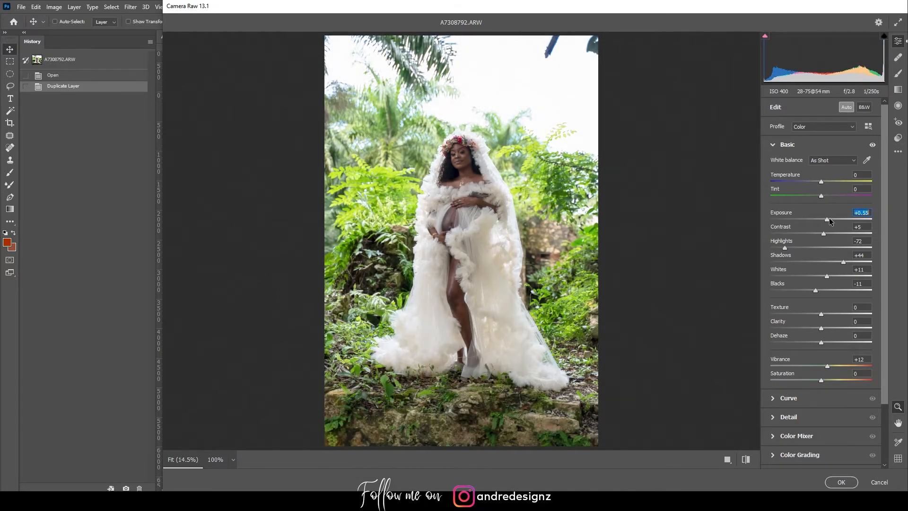
left_click_drag(829, 217, 825, 222)
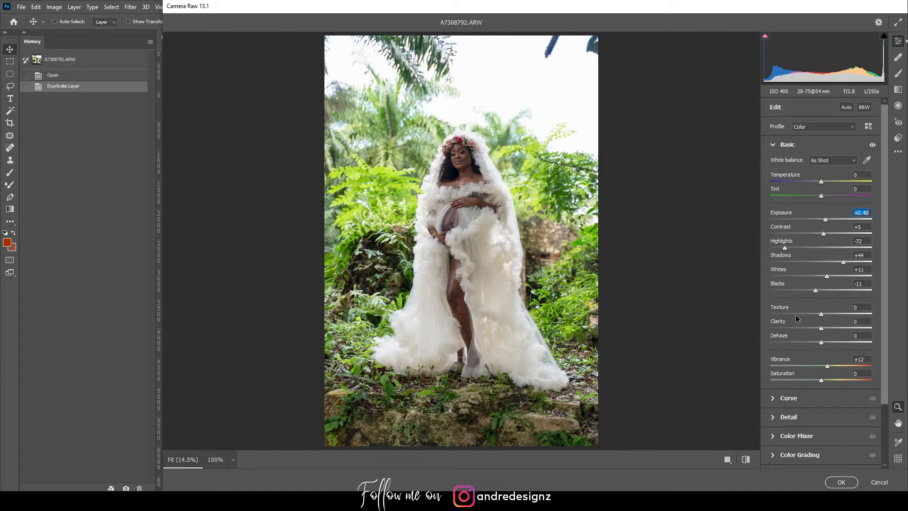
left_click(897, 138)
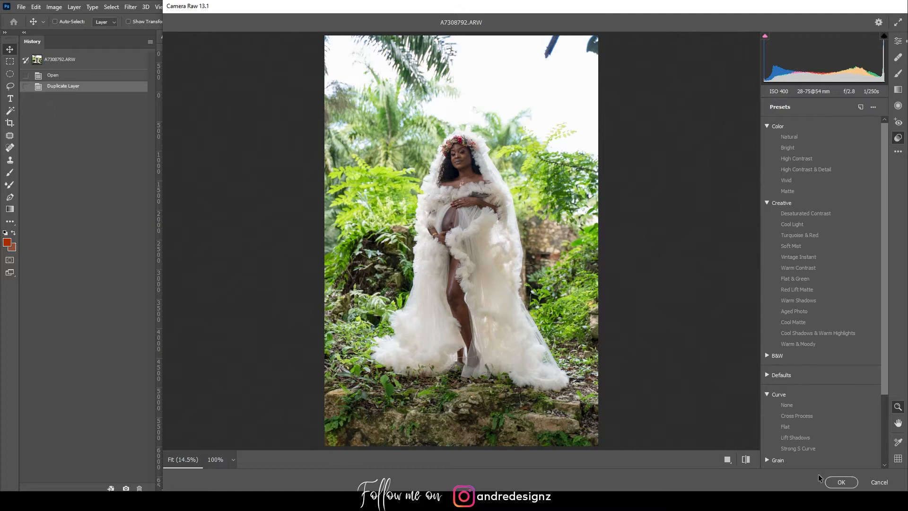
left_click(841, 481)
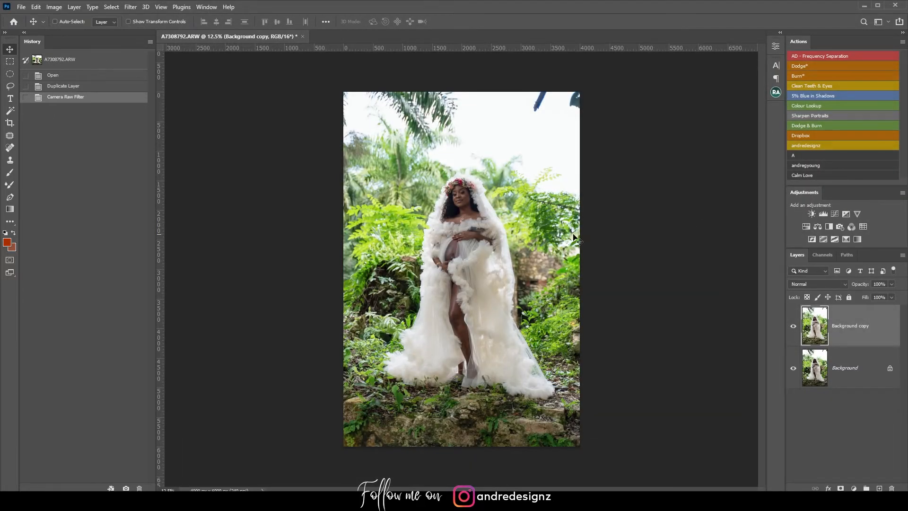
- Crop the photo to a 4:5 (8:10) ratio, shifting the image slightly upward inside the crop frame
left_click(9, 124)
left_click(75, 22)
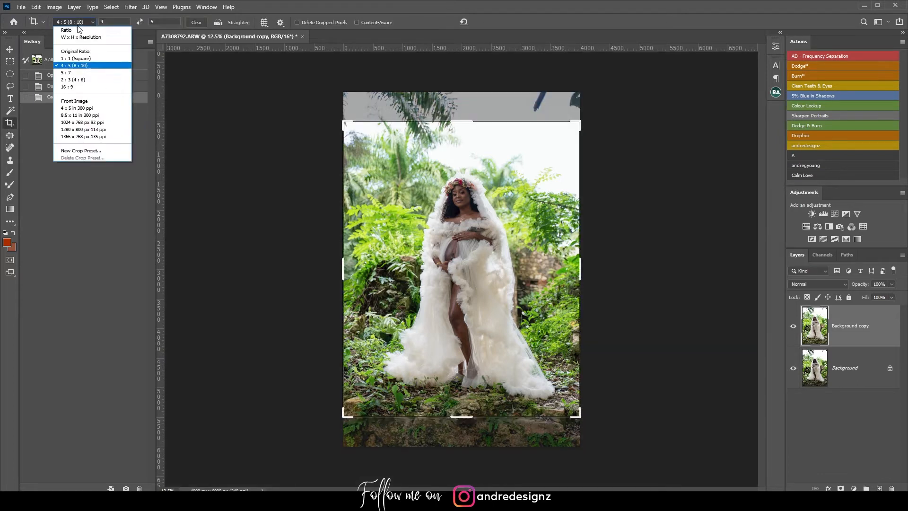
left_click(88, 66)
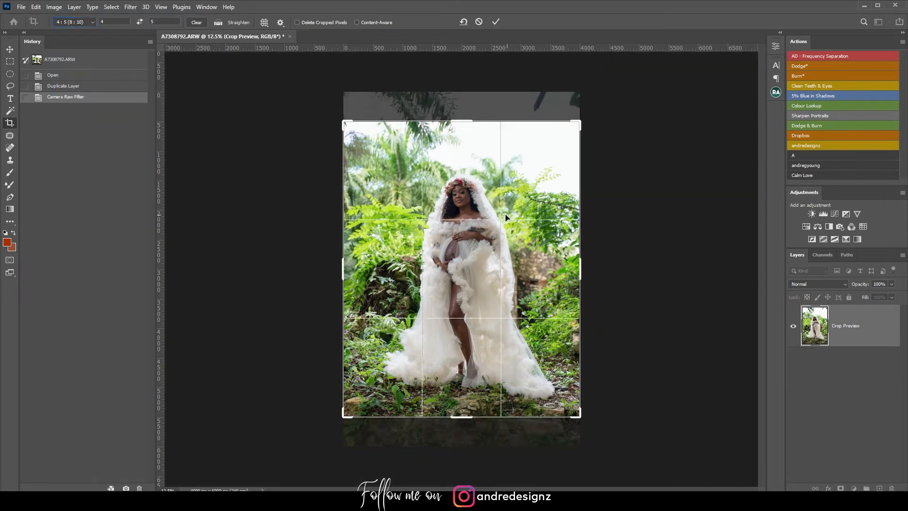
key("Up")
key("Up")
key("Up")
key("Up")
key("Up")
key("Up")
left_click_drag(527, 237, 527, 239)
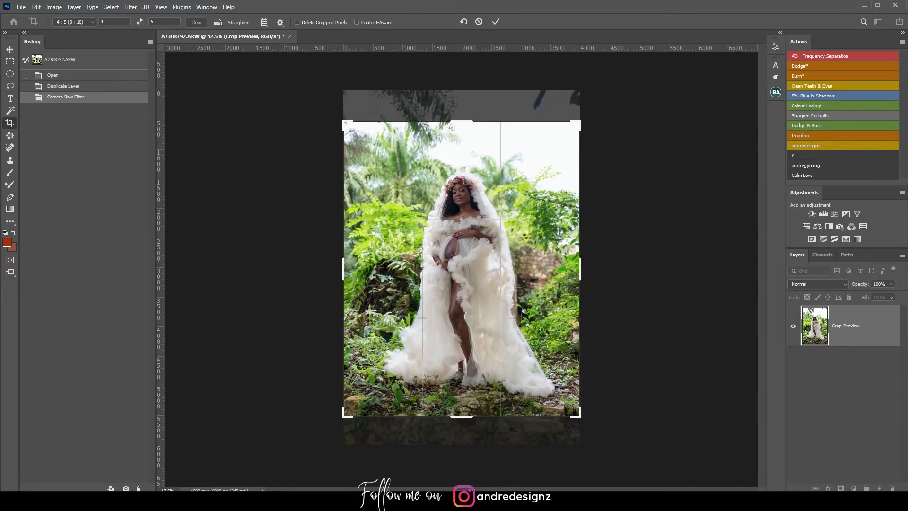
key("Return")
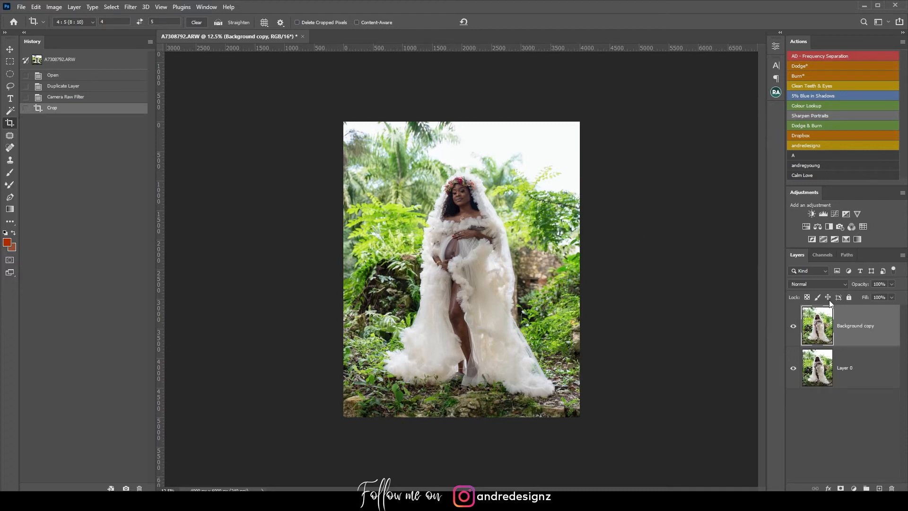
- Convert Layer 0 back into the locked Background layer
left_click(884, 371)
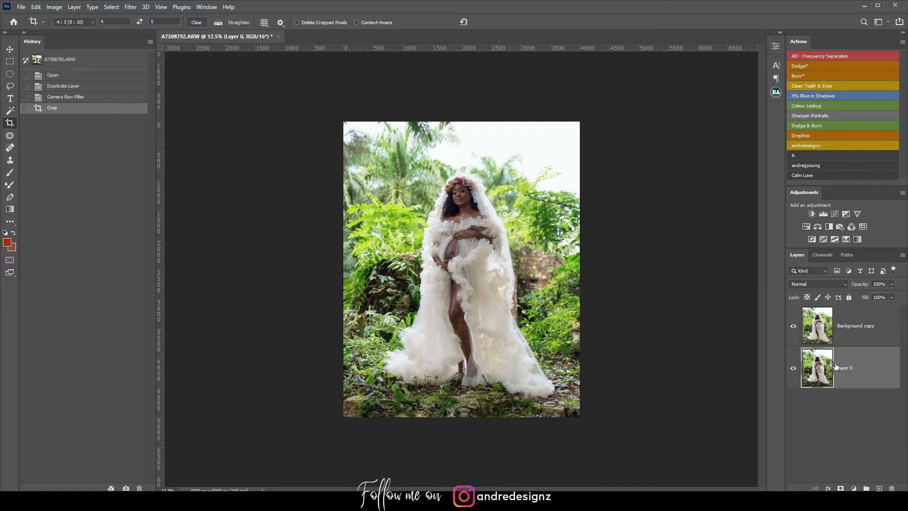
left_click(52, 10)
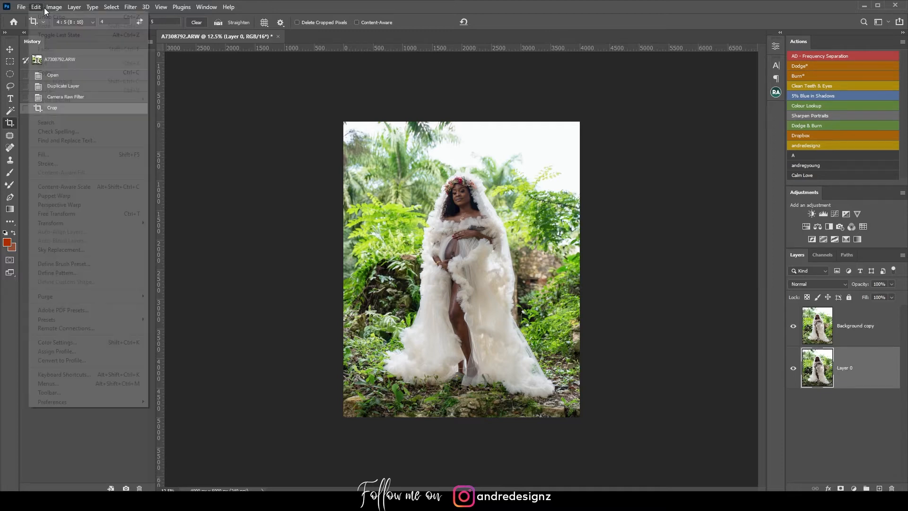
mouse_move(22, 9)
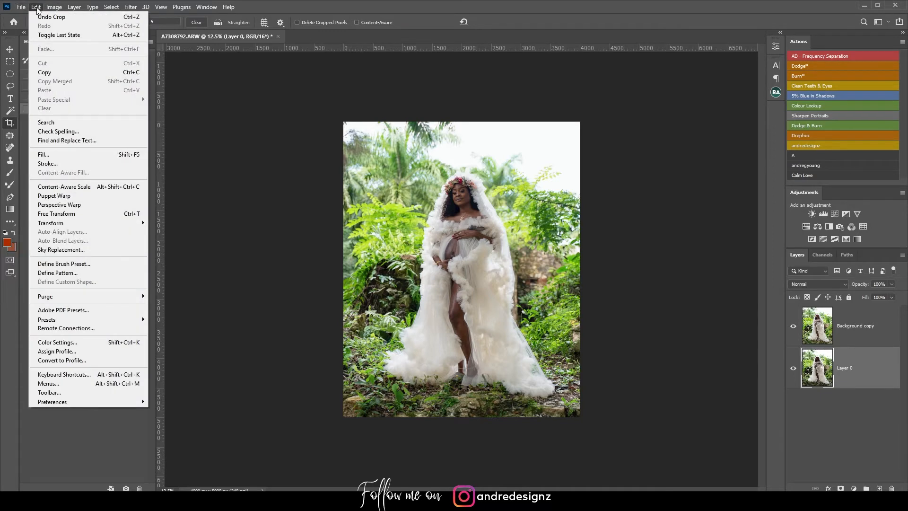
mouse_move(54, 9)
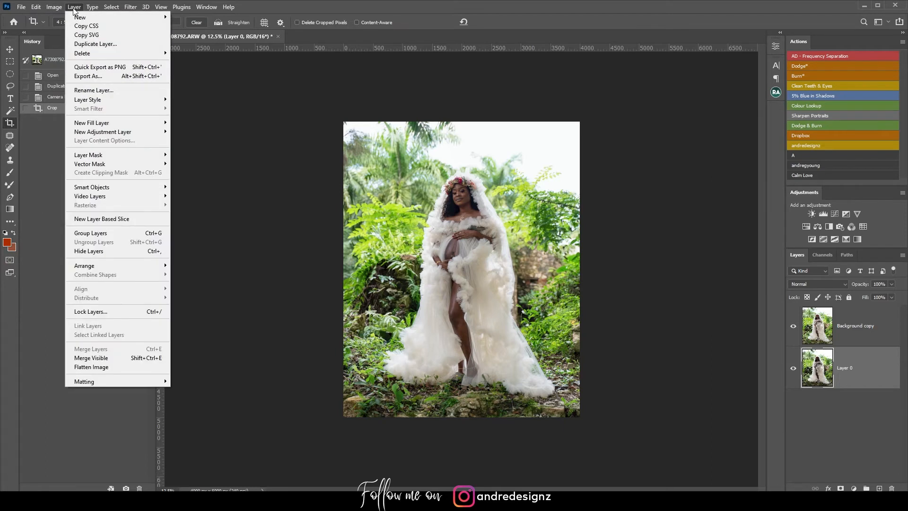
left_click(213, 26)
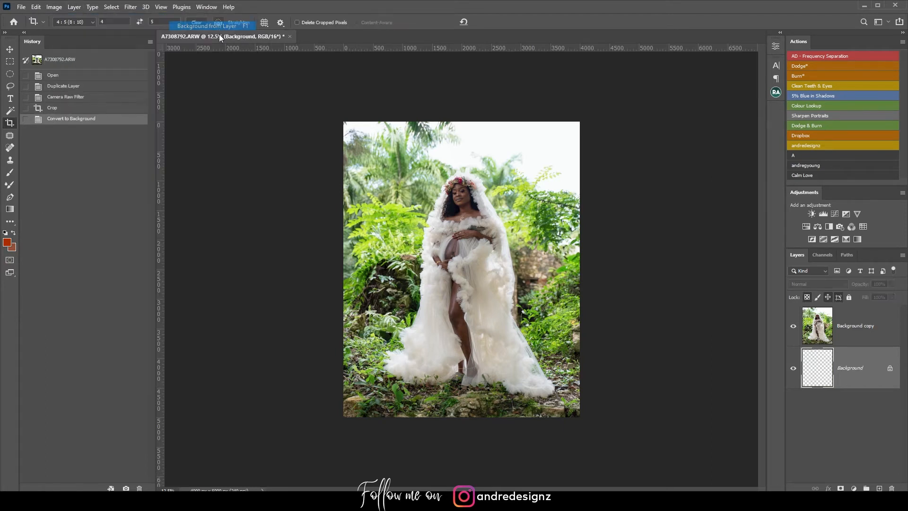
- Remove the blemishes on the woman's forehead on the Background copy layer with the Patch tool
left_click(866, 342)
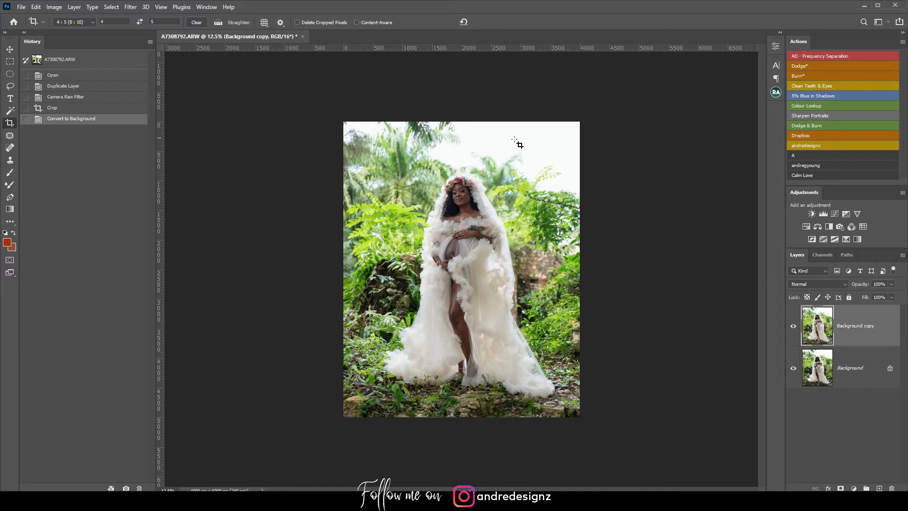
key("ctrl+plus")
key("ctrl+plus")
key("ctrl+plus")
key("ctrl+plus")
key("ctrl+plus")
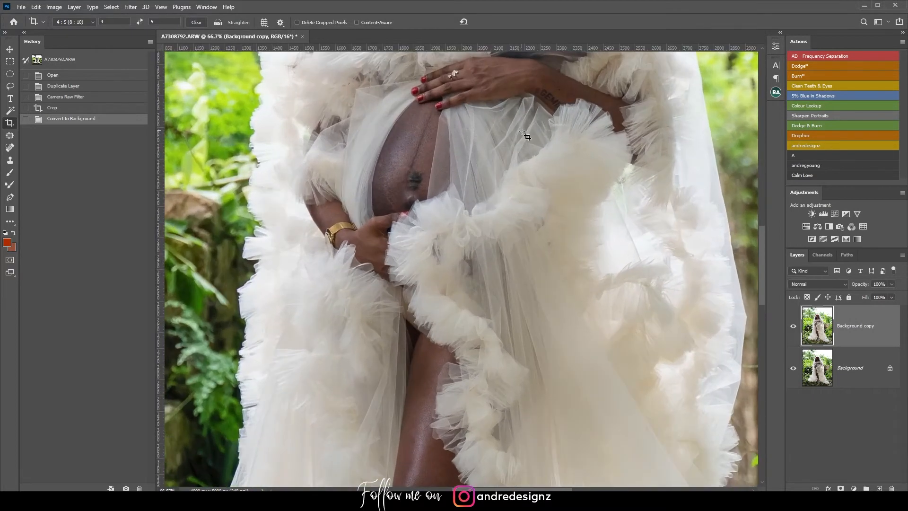
left_click_drag(539, 105, 615, 360)
left_click_drag(586, 248, 555, 257)
key("ctrl+plus")
key("ctrl+plus")
key("ctrl+minus")
left_click_drag(630, 327, 559, 251)
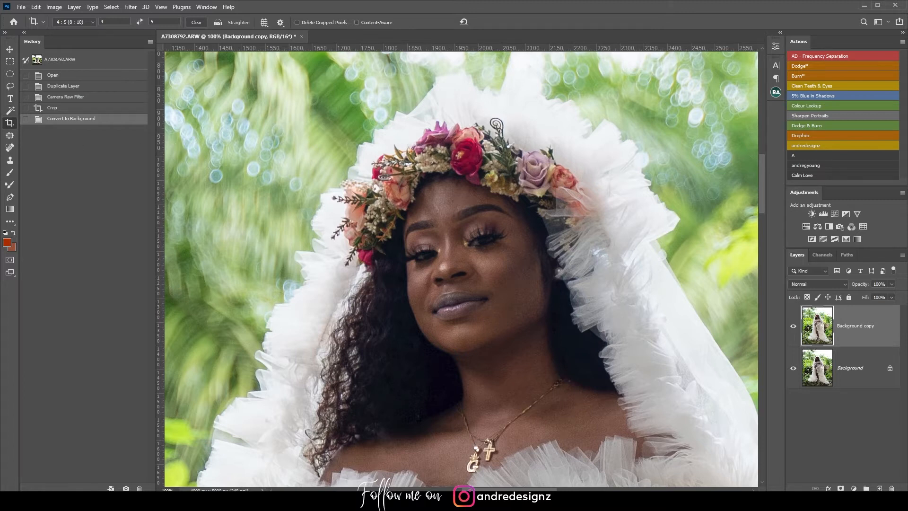
left_click(9, 136)
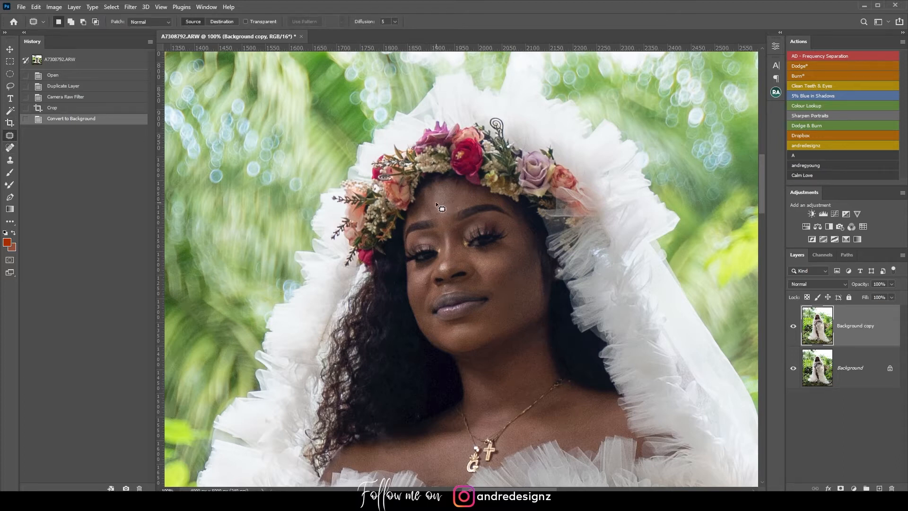
left_click_drag(443, 214, 438, 201)
mouse_move(442, 210)
left_mouse_down()
mouse_move(455, 200)
mouse_move(450, 205)
left_mouse_up()
key("ctrl+d")
left_click_drag(447, 208, 455, 198)
key("ctrl+d")
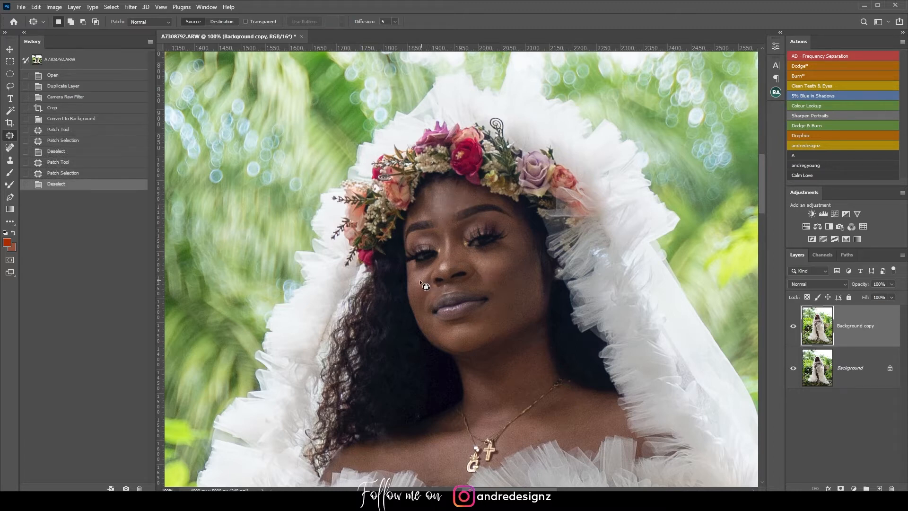
- Patch the remaining blemishes on the woman's face with clean nearby skin
mouse_move(429, 280)
left_mouse_down()
mouse_move(497, 280)
mouse_move(506, 268)
mouse_move(515, 288)
left_mouse_up()
key("ctrl+d")
key("ctrl+d")
key("ctrl+d")
- Patch the marks and uneven spots on the bare skin of the belly
left_click_drag(521, 326, 483, 250)
left_click_drag(455, 427, 452, 199)
left_click_drag(400, 212, 464, 215)
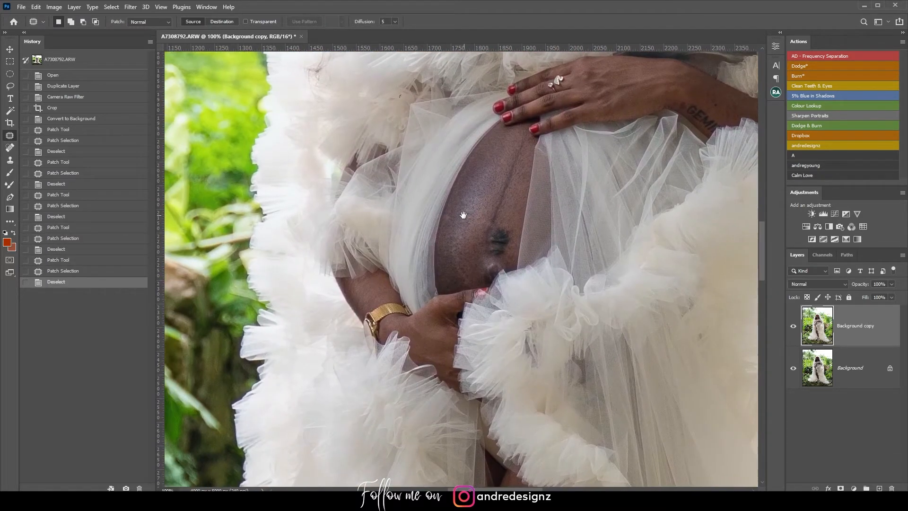
mouse_move(490, 251)
left_mouse_down()
mouse_move(508, 242)
mouse_move(487, 247)
left_mouse_up()
mouse_move(496, 244)
left_mouse_down()
mouse_move(524, 220)
mouse_move(501, 243)
mouse_move(504, 225)
mouse_move(488, 258)
mouse_move(489, 245)
left_mouse_up()
key("ctrl+d")
key("ctrl+d")
left_click_drag(492, 253, 507, 226)
key("ctrl+d")
left_click_drag(506, 234, 513, 217)
key("ctrl+d")
left_click_drag(458, 205, 457, 223)
key("ctrl+d")
left_click_drag(459, 220, 458, 241)
key("ctrl+d")
- Patch the blemishes on the woman's exposed leg with clean skin from nearby areas
key("space")
left_click_drag(496, 265, 430, 178)
left_click_drag(463, 327, 430, 193)
mouse_move(464, 240)
left_mouse_down()
mouse_move(466, 170)
mouse_move(466, 184)
mouse_move(469, 151)
left_mouse_up()
left_click_drag(494, 214, 461, 162)
left_click_drag(475, 262, 473, 283)
left_click_drag(473, 282, 508, 278)
key("ctrl+d")
mouse_move(502, 286)
left_mouse_down()
mouse_move(509, 313)
mouse_move(483, 326)
mouse_move(501, 312)
left_mouse_up()
key("ctrl+d")
mouse_move(496, 317)
left_mouse_down()
mouse_move(508, 347)
mouse_move(479, 305)
mouse_move(519, 334)
left_mouse_up()
key("ctrl+d")
key("ctrl+d")
- Patch the remaining skin marks further along the leg around the thigh and knee
left_click_drag(451, 214, 512, 345)
mouse_move(458, 180)
left_mouse_down()
mouse_move(466, 167)
mouse_move(457, 205)
left_mouse_up()
key("ctrl+d")
left_click_drag(549, 291, 485, 175)
mouse_move(494, 349)
left_mouse_down()
mouse_move(461, 210)
mouse_move(478, 263)
mouse_move(466, 222)
left_mouse_up()
key("ctrl+d")
left_click_drag(488, 302, 466, 256)
key("ctrl+d")
left_click_drag(421, 174, 442, 236)
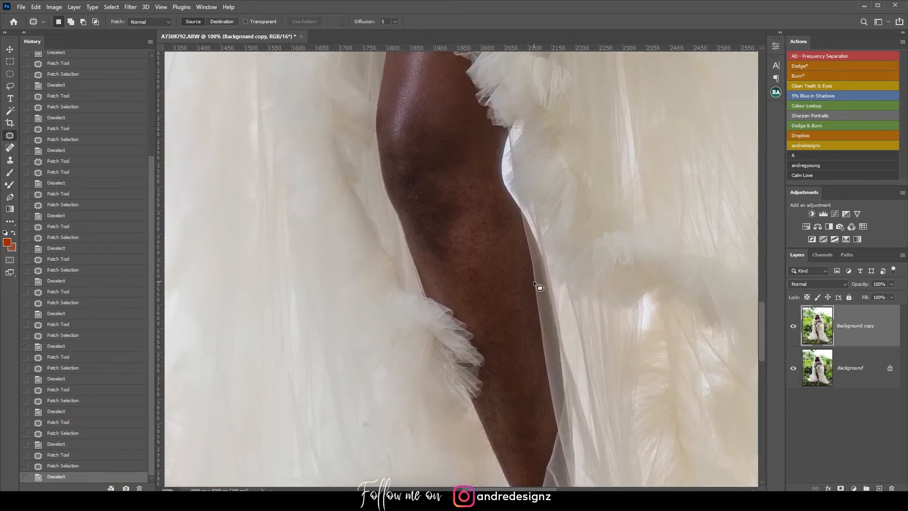
- Run the AD - Frequency Separation action on the retouched photo
scroll(546, 228, "down", 5)
scroll(555, 247, "down", 4)
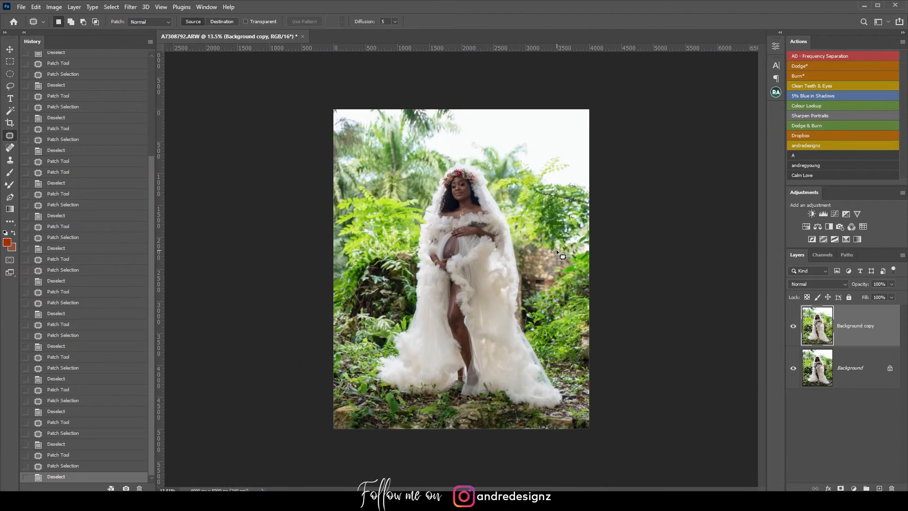
scroll(551, 248, "up", 2)
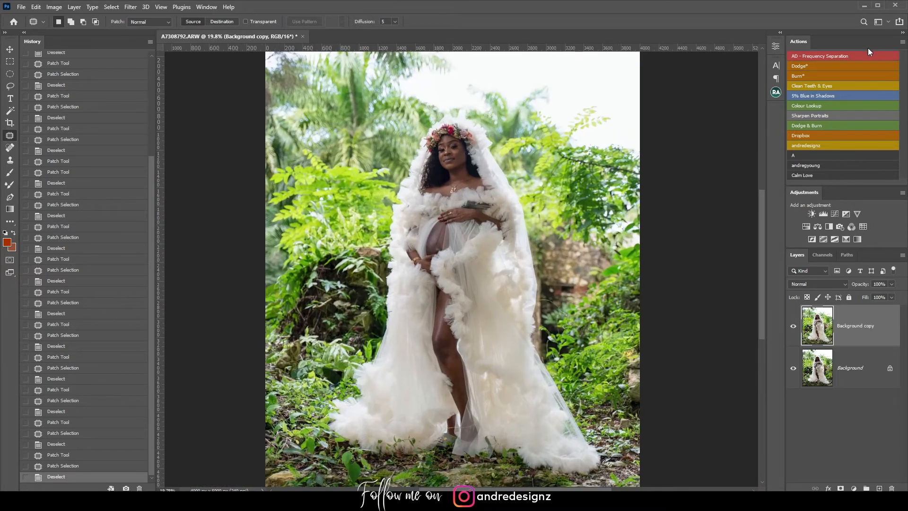
left_click(860, 56)
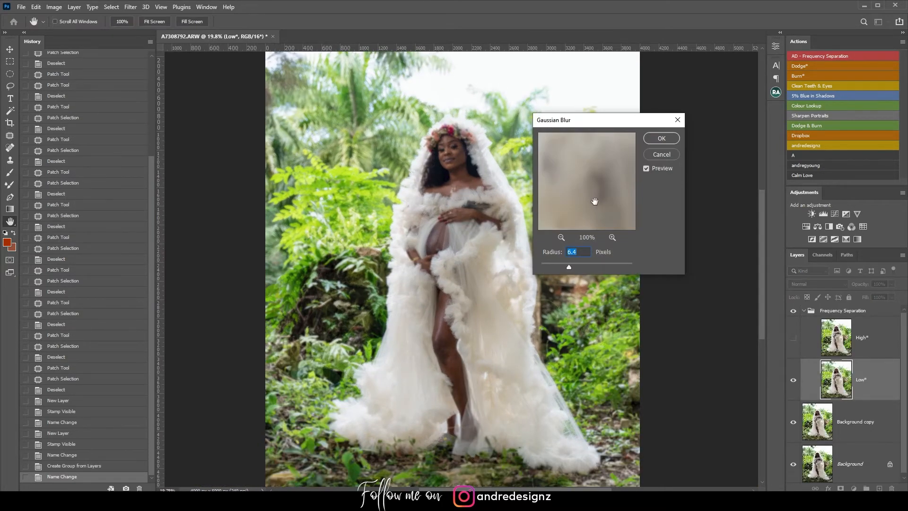
- Blur the Low layer with a Gaussian Blur radius of 4.5 pixels, checking the face in the preview
left_click(561, 237)
left_click(560, 237)
left_click(561, 237)
left_click(560, 237)
left_click(561, 237)
left_click(561, 237)
mouse_move(599, 159)
left_mouse_down()
mouse_move(606, 188)
mouse_move(611, 171)
left_mouse_up()
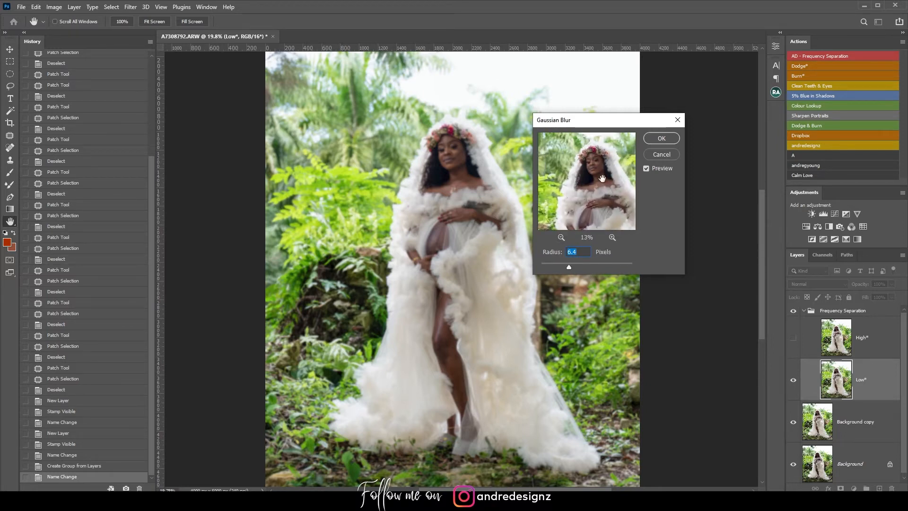
left_click(612, 237)
left_click(612, 237)
left_click(611, 236)
left_click(612, 237)
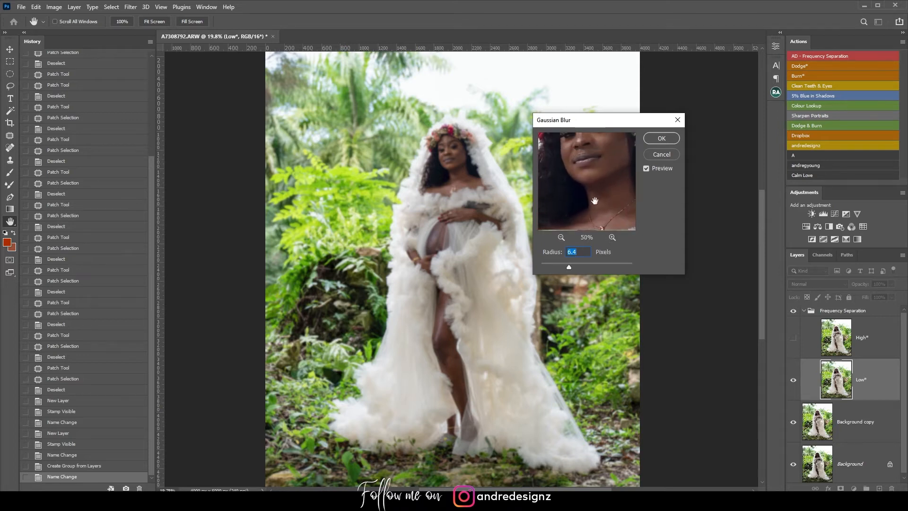
left_click_drag(595, 201, 594, 213)
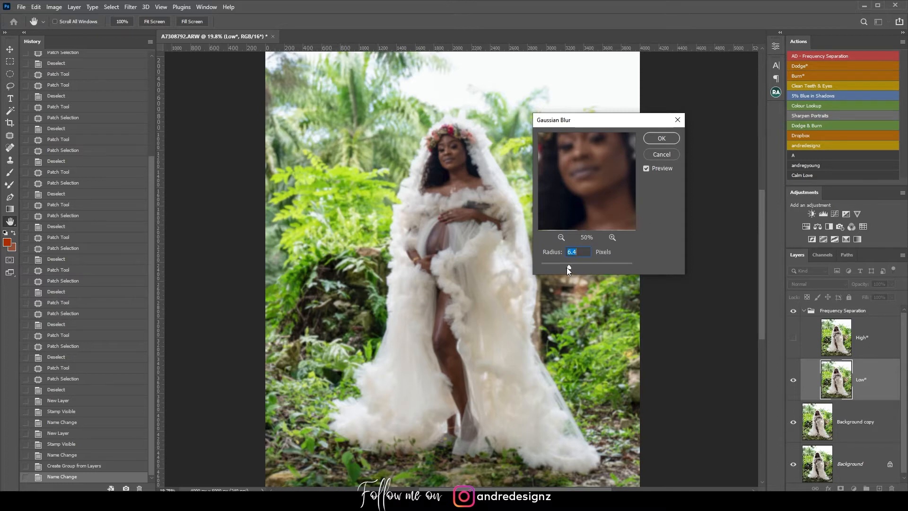
left_click_drag(567, 266, 563, 267)
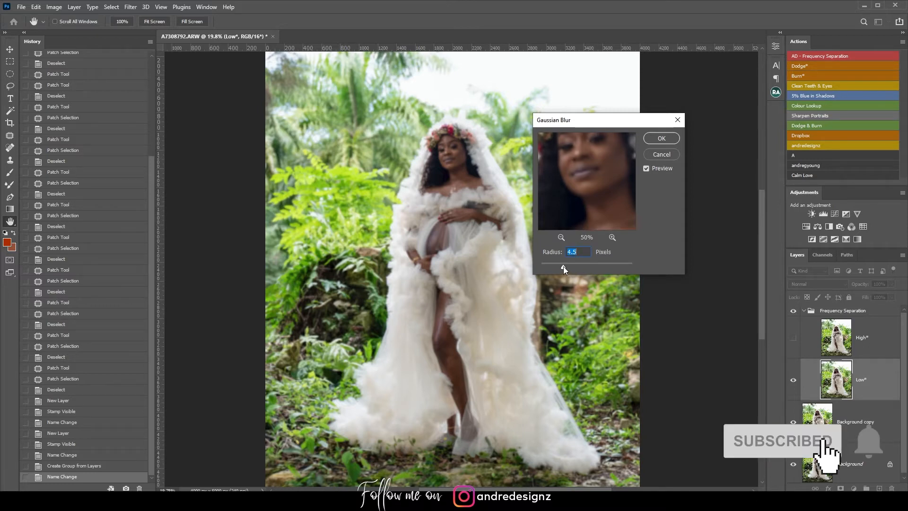
left_click(661, 138)
- Set up the Mixer Brush with 19% Wet for smoothing the face on the Low layer
left_click(875, 409)
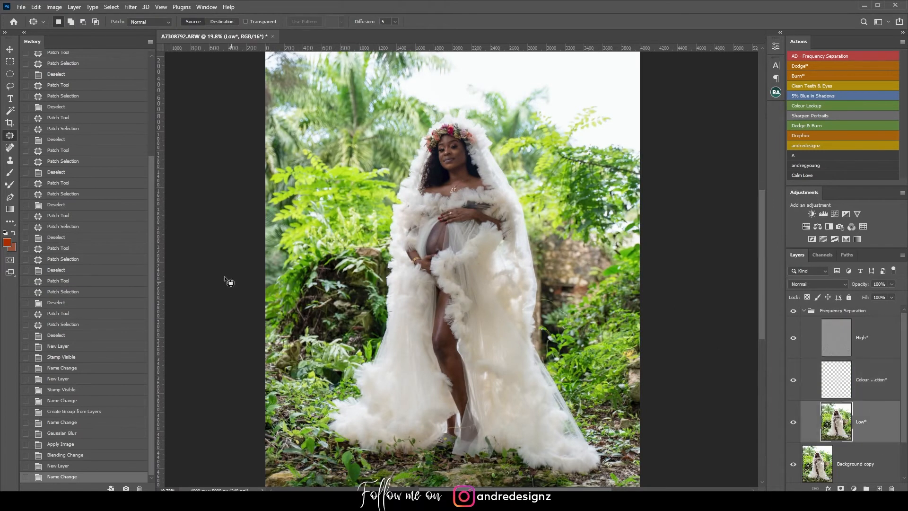
scroll(421, 216, "up", 3)
scroll(421, 213, "up", 1)
left_click_drag(618, 112, 571, 385)
scroll(511, 342, "up", 3)
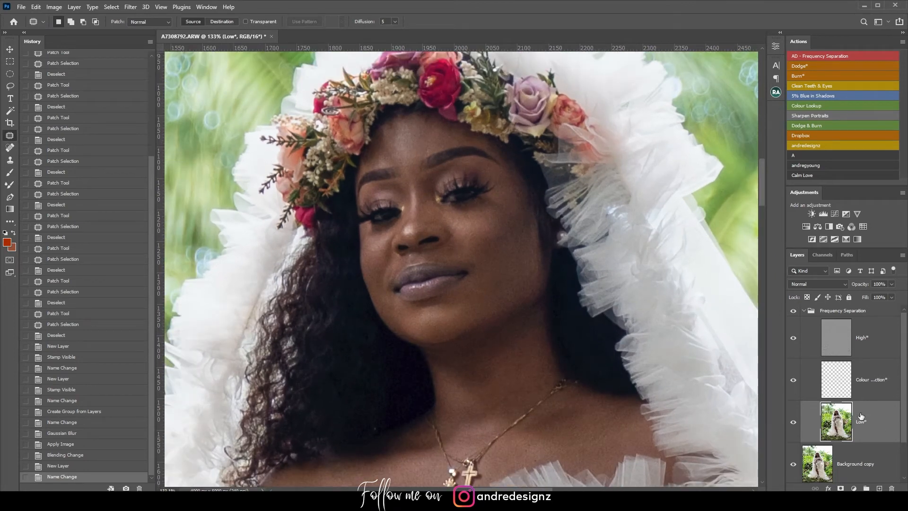
left_click(10, 185)
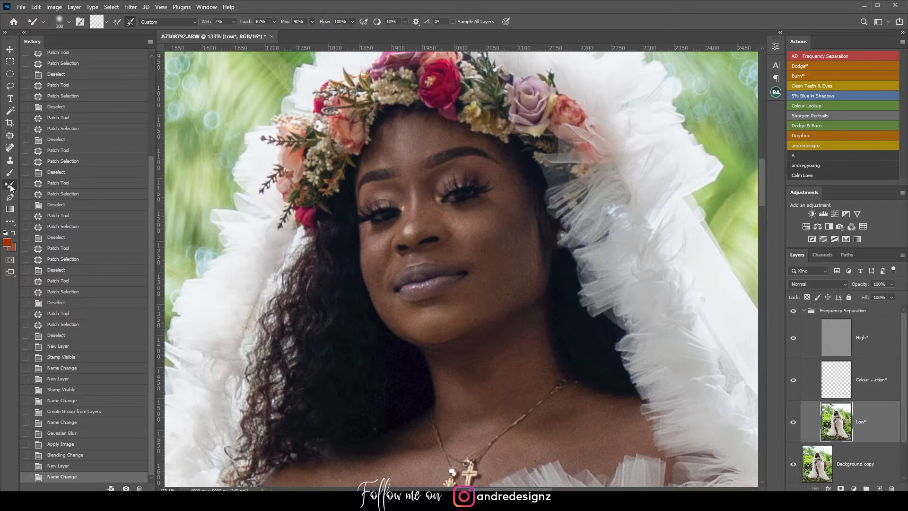
left_click(234, 21)
left_click_drag(242, 33, 240, 30)
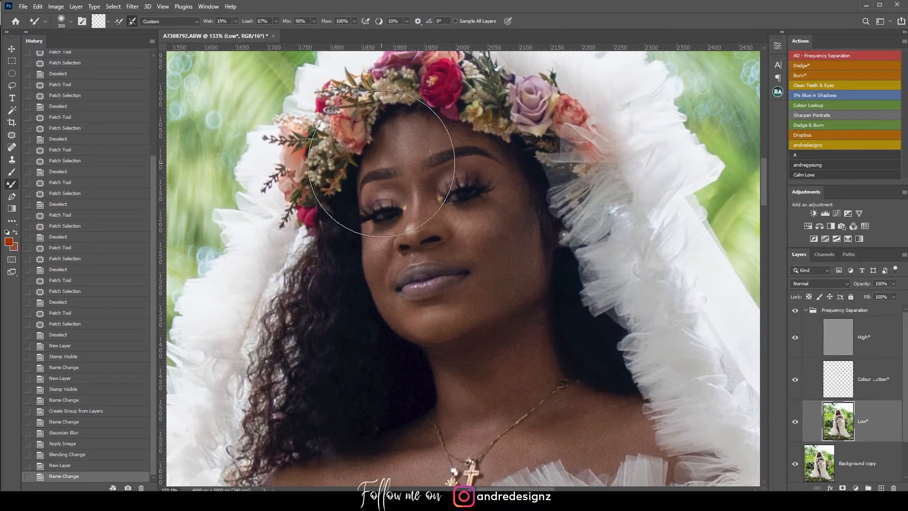
- Shrink the Mixer Brush to 150 and smooth the cheek, jaw and forehead tones on the Low layer
key("bracketleft")
key("bracketleft")
key("bracketleft")
key("bracketleft")
key("bracketleft")
key("bracketleft")
key("bracketleft")
key("bracketleft")
key("bracketleft")
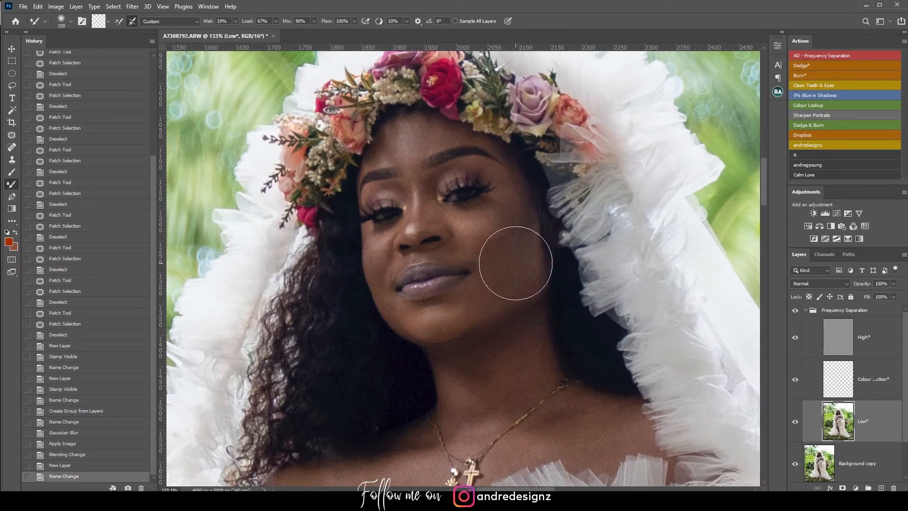
mouse_move(521, 281)
left_mouse_down()
mouse_move(454, 319)
mouse_move(438, 316)
mouse_move(475, 310)
left_mouse_up()
mouse_move(522, 229)
left_mouse_down()
mouse_move(488, 243)
mouse_move(487, 229)
mouse_move(479, 237)
mouse_move(522, 217)
left_mouse_up()
left_click_drag(420, 151, 438, 132)
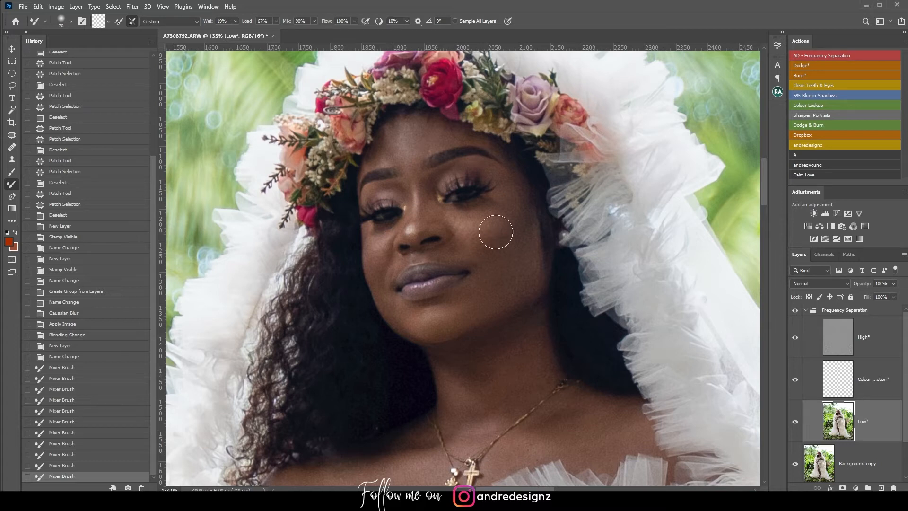
mouse_move(474, 237)
left_mouse_down()
mouse_move(509, 213)
mouse_move(462, 259)
mouse_move(524, 214)
mouse_move(468, 239)
mouse_move(520, 198)
mouse_move(495, 213)
mouse_move(390, 174)
mouse_move(413, 147)
mouse_move(385, 146)
mouse_move(416, 136)
mouse_move(404, 156)
mouse_move(405, 141)
mouse_move(428, 135)
left_mouse_up()
- Blend the skin around the nose, inner cheeks and chin on the Low layer, starting with a brush size of 40
key("[")
key("[")
key("[")
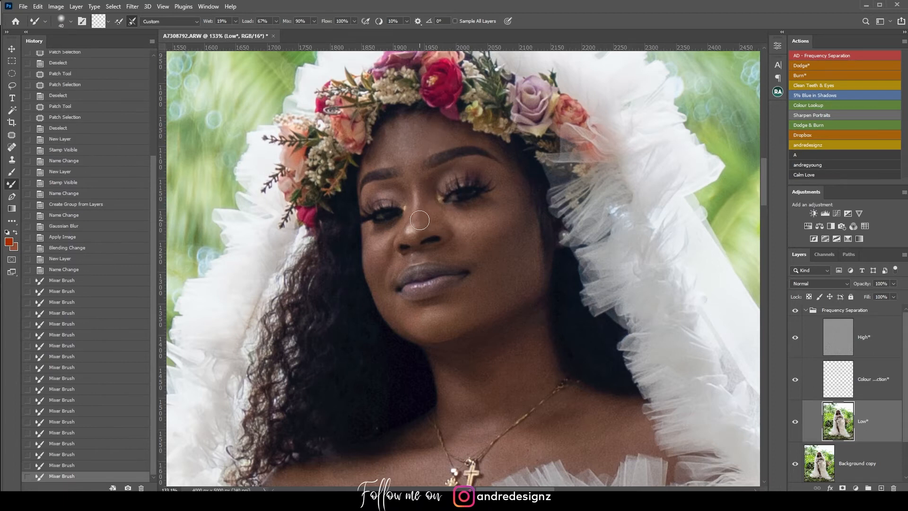
mouse_move(422, 189)
left_mouse_down()
mouse_move(431, 218)
mouse_move(424, 189)
mouse_move(424, 215)
mouse_move(413, 210)
mouse_move(409, 158)
mouse_move(412, 219)
mouse_move(379, 244)
left_mouse_up()
mouse_move(389, 231)
left_mouse_down()
mouse_move(377, 268)
mouse_move(392, 304)
mouse_move(443, 329)
mouse_move(485, 297)
mouse_move(464, 314)
left_mouse_up()
key("]")
key("]")
key("]")
left_click(464, 314)
- Compare the face with the Frequency Separation group hidden and shown, and touch up the skin beside the eye
left_click(795, 312)
left_click(794, 312)
left_click_drag(473, 213, 491, 202)
left_click(520, 183)
- Smooth the neck, shoulders and upper chest around the necklace with a larger Mixer Brush on the Low layer
left_click_drag(573, 315, 599, 120)
key("bracketright")
key("bracketright")
key("bracketright")
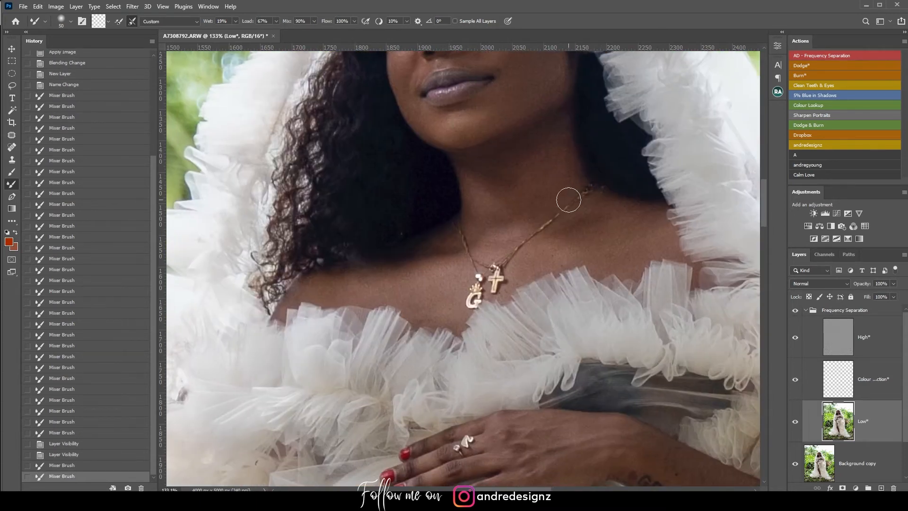
left_click_drag(529, 177, 529, 198)
left_click_drag(552, 149, 532, 218)
left_click_drag(477, 197, 515, 222)
mouse_move(522, 165)
left_mouse_down()
mouse_move(543, 263)
mouse_move(589, 235)
left_mouse_up()
left_click(656, 220)
key("bracketleft")
mouse_move(469, 289)
left_mouse_down()
mouse_move(372, 277)
mouse_move(339, 291)
mouse_move(464, 315)
left_mouse_up()
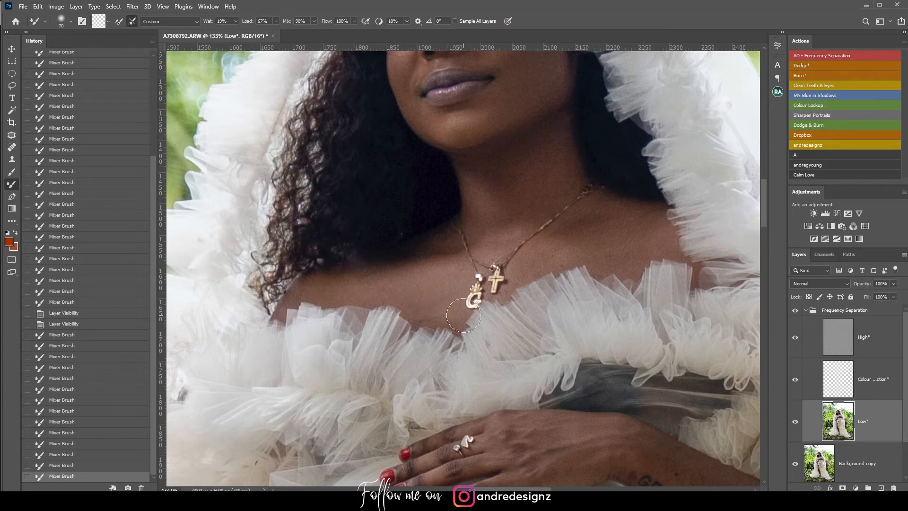
- Smooth the skin of the hand resting on the belly and the bare belly with Mixer Brush strokes
scroll(574, 227, "down", 4)
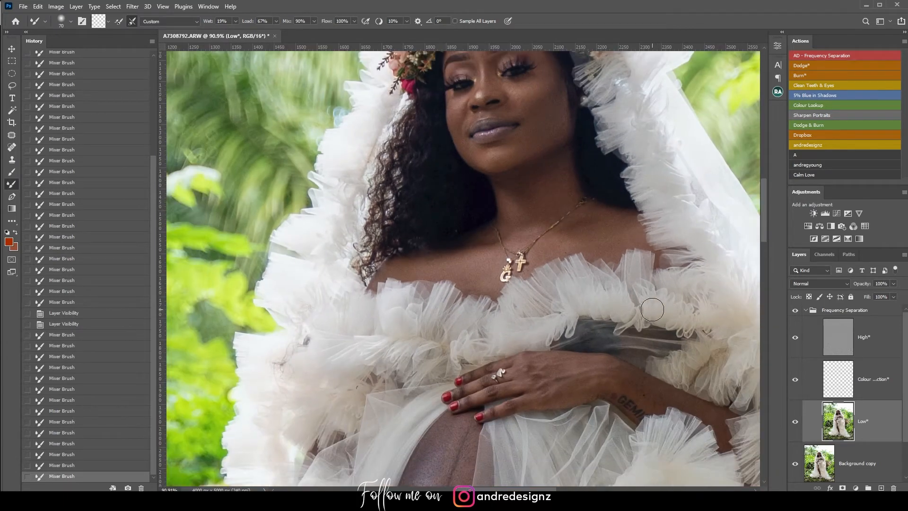
mouse_move(601, 372)
left_mouse_down()
mouse_move(524, 382)
mouse_move(544, 386)
left_mouse_up()
mouse_move(646, 372)
left_mouse_down()
mouse_move(554, 269)
mouse_move(669, 224)
left_mouse_up()
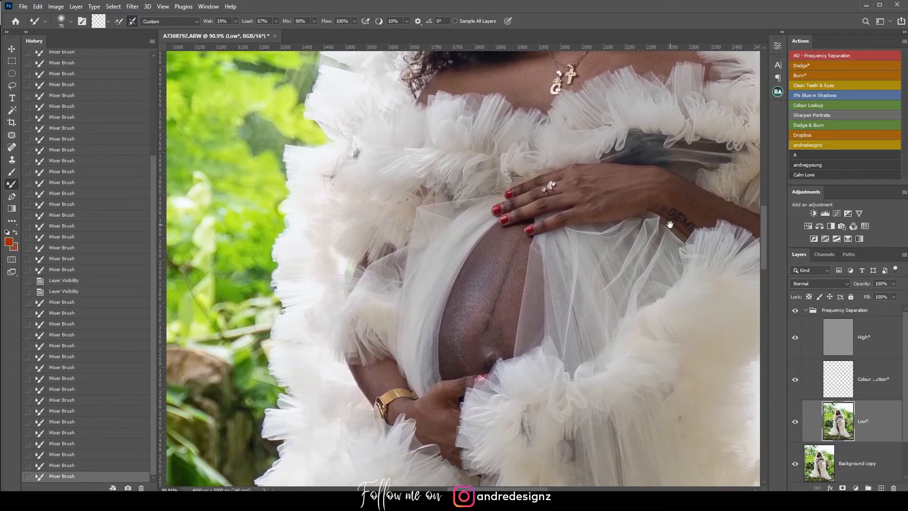
left_click_drag(511, 235, 452, 308)
left_click_drag(495, 268, 474, 316)
mouse_move(512, 250)
left_mouse_down()
mouse_move(455, 326)
mouse_move(478, 261)
mouse_move(468, 343)
left_mouse_up()
left_click_drag(483, 284, 465, 360)
left_click_drag(462, 315, 472, 360)
left_click_drag(504, 304, 474, 338)
left_click_drag(490, 272, 478, 306)
mouse_move(504, 254)
left_mouse_down()
mouse_move(468, 303)
mouse_move(472, 319)
left_mouse_up()
left_click_drag(492, 270, 480, 353)
mouse_move(463, 314)
left_mouse_down()
mouse_move(473, 365)
mouse_move(456, 360)
left_mouse_up()
left_click_drag(456, 361, 475, 359)
left_click_drag(469, 308, 478, 320)
left_click_drag(505, 253, 523, 263)
mouse_move(492, 331)
left_mouse_down()
mouse_move(510, 330)
mouse_move(586, 262)
mouse_move(618, 245)
left_mouse_up()
left_click_drag(543, 280, 528, 306)
left_click_drag(555, 238, 525, 277)
left_click_drag(587, 167, 521, 261)
- Enlarge the Mixer Brush to 90 and smooth the skin tones on the exposed thigh and knee
mouse_move(577, 189)
left_mouse_down()
mouse_move(536, 285)
mouse_move(508, 61)
left_mouse_up()
left_click_drag(544, 417, 513, 227)
left_click_drag(523, 290, 528, 297)
key("]")
key("]")
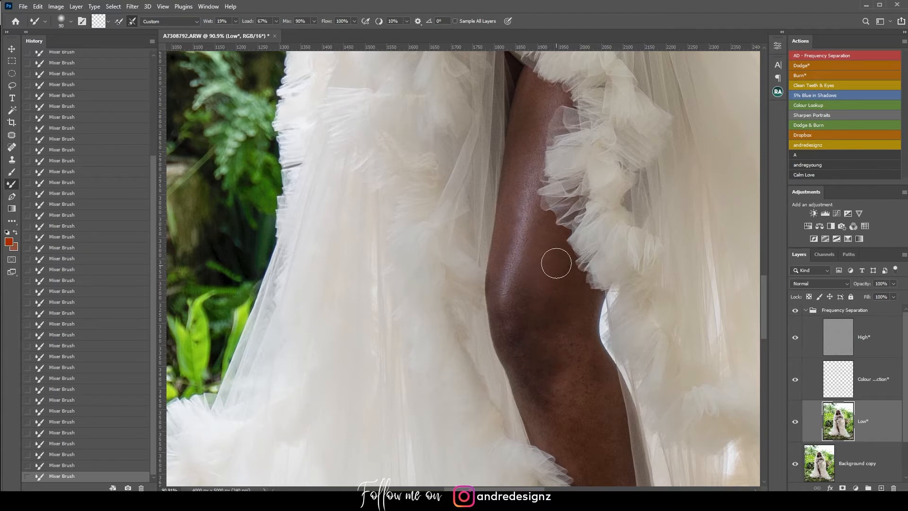
left_click_drag(543, 247, 561, 356)
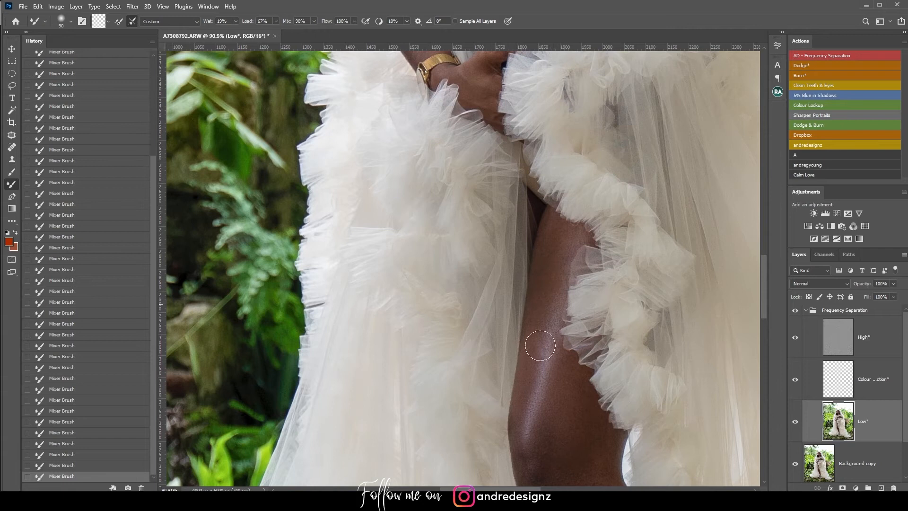
left_click_drag(564, 410, 561, 304)
- Smooth the leg from below the knee down the shin to the ankle with the Mixer Brush
left_click_drag(577, 348, 584, 192)
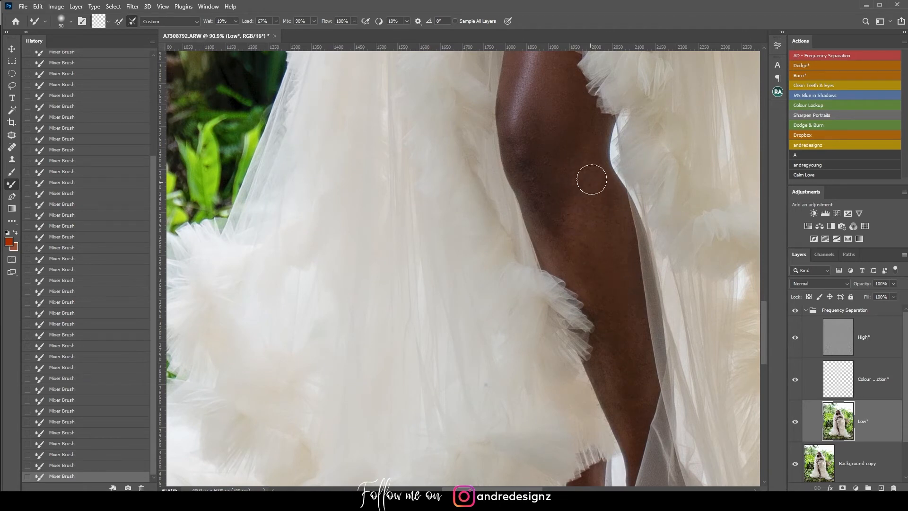
left_click_drag(594, 133, 610, 242)
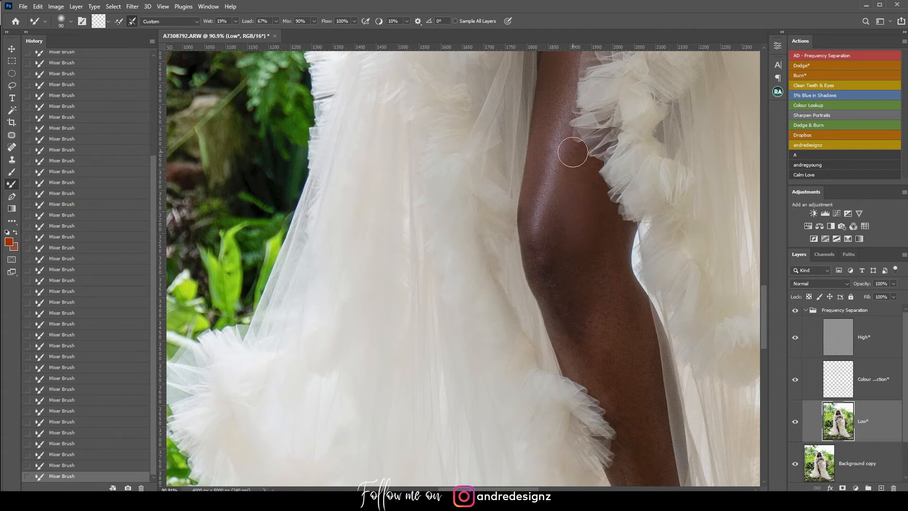
left_click_drag(626, 295, 584, 178)
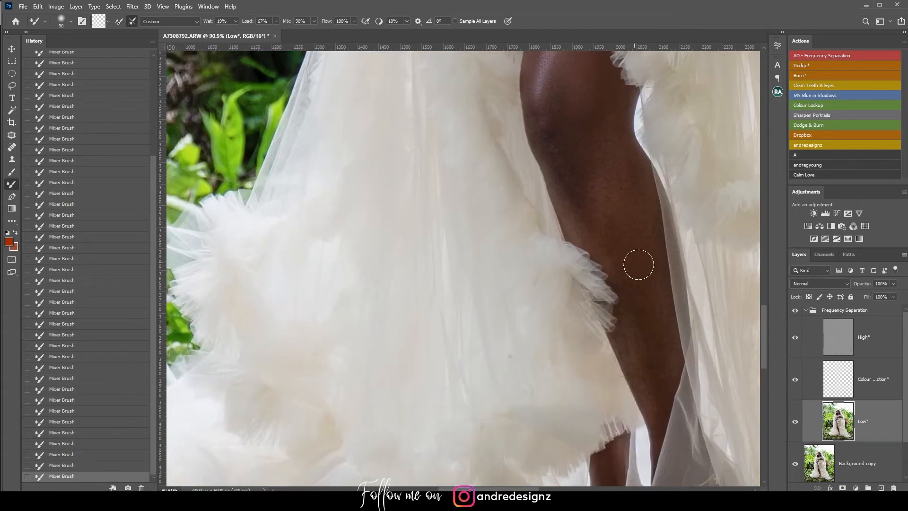
left_click_drag(638, 264, 618, 191)
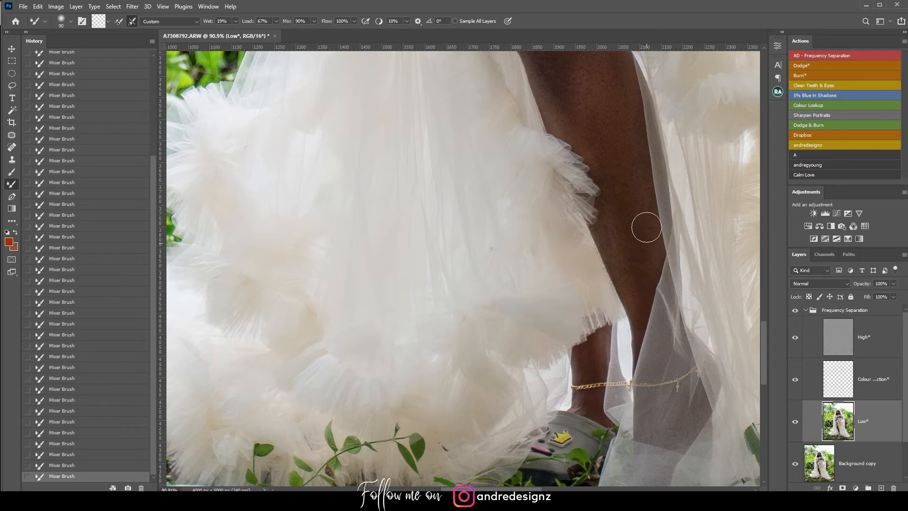
left_click_drag(647, 262, 655, 153)
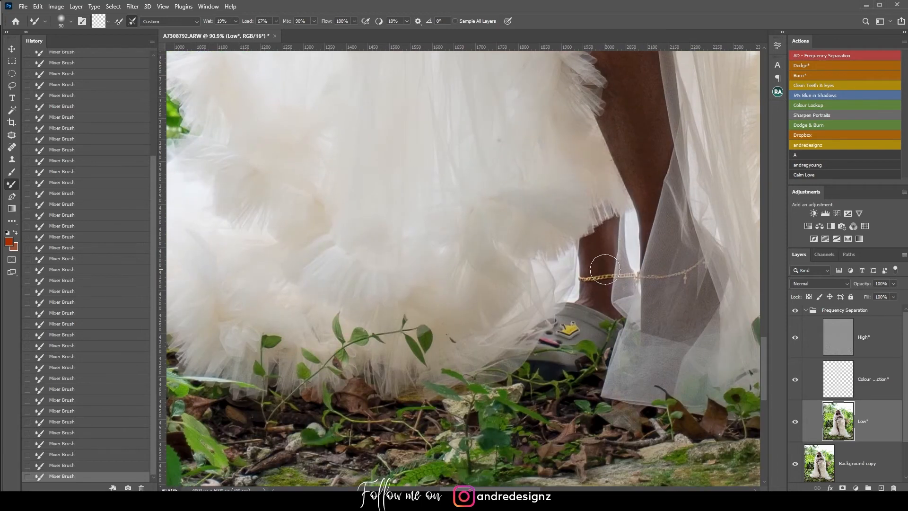
- Examine the lower dress and the full figure, comparing the photo with the Frequency Separation group hidden and shown
key("ctrl+0")
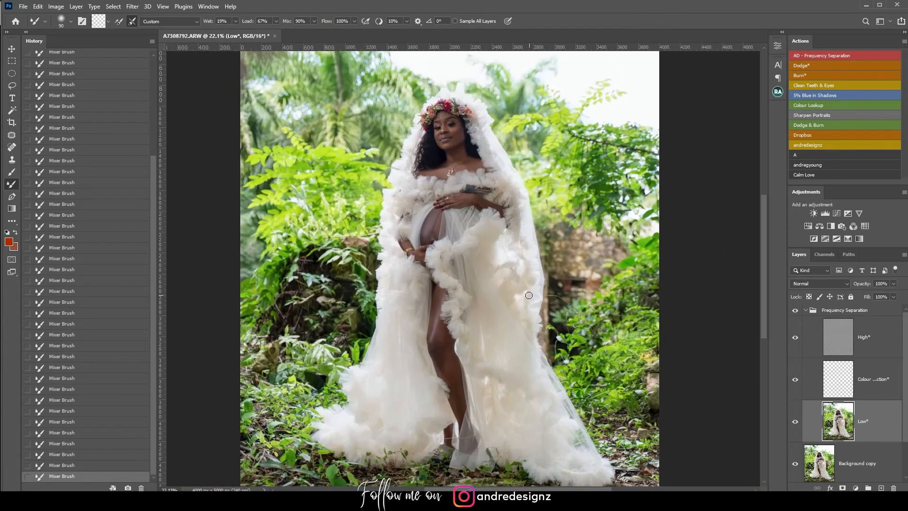
scroll(473, 277, "up", 5)
left_click_drag(414, 242, 521, 2)
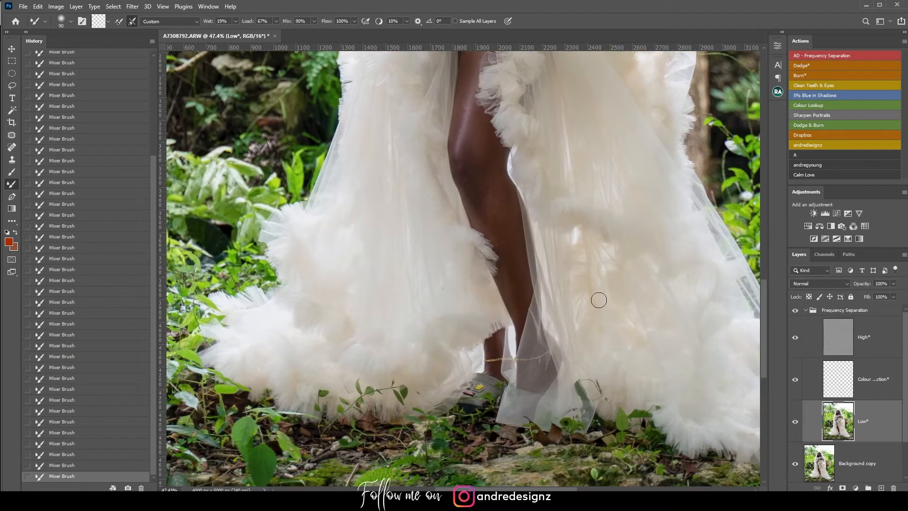
scroll(537, 402, "up", 4)
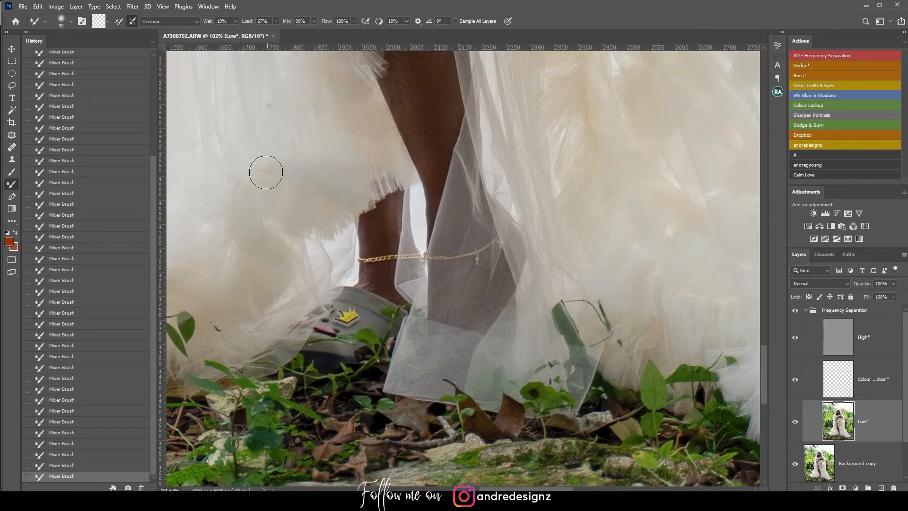
scroll(501, 292, "down", 2)
scroll(501, 292, "down", 5)
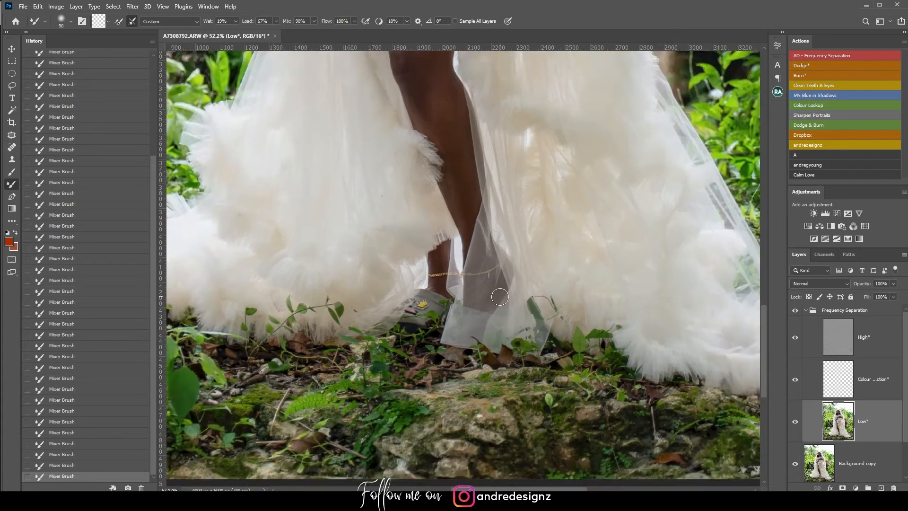
scroll(502, 291, "up", 1)
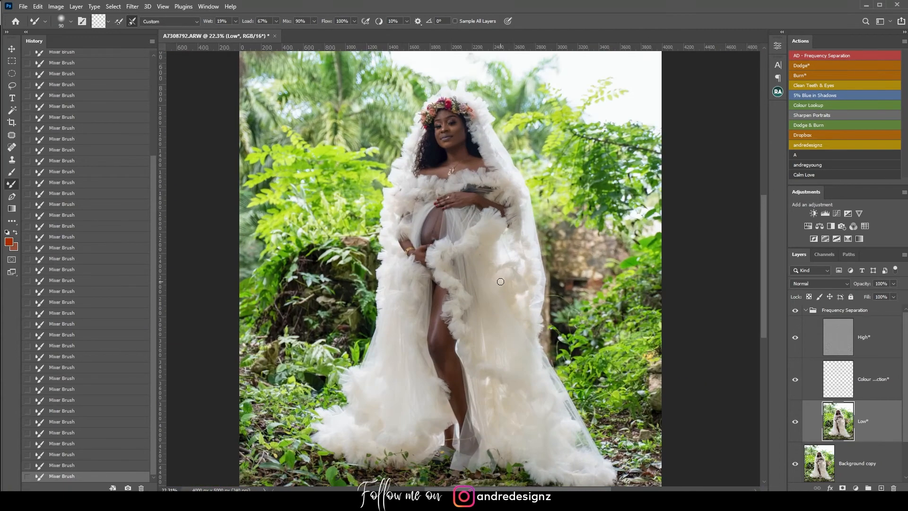
scroll(583, 320, "up", 1)
left_click(795, 311)
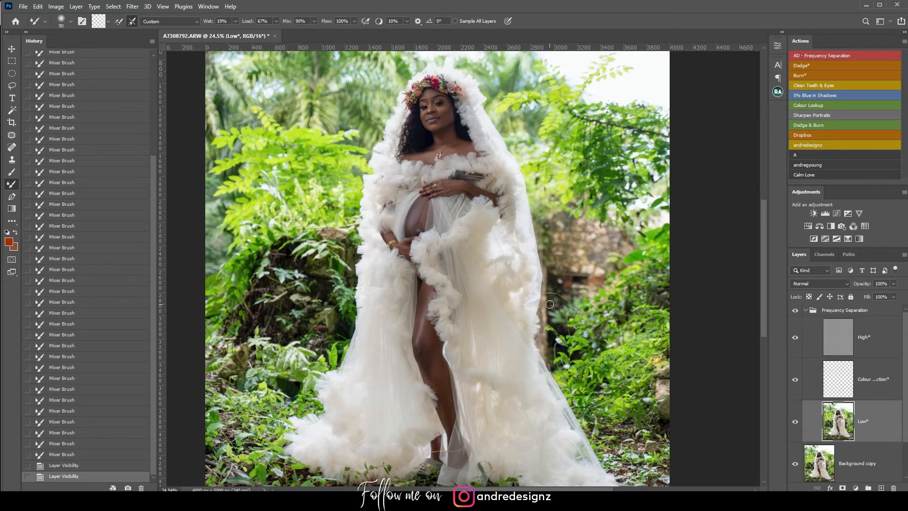
scroll(550, 304, "down", 3)
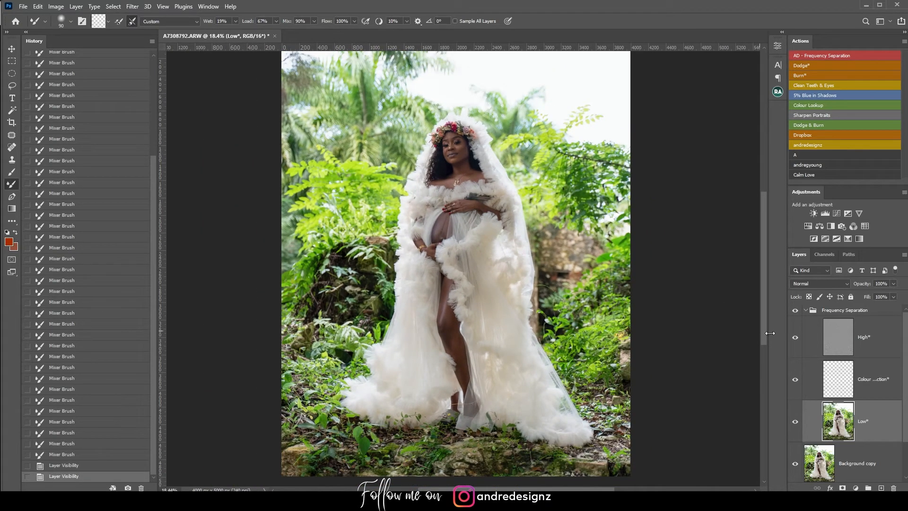
- Collapse the Frequency Separation group, run the Dodge* action, and set the Brush to 1% flow
left_click(806, 311)
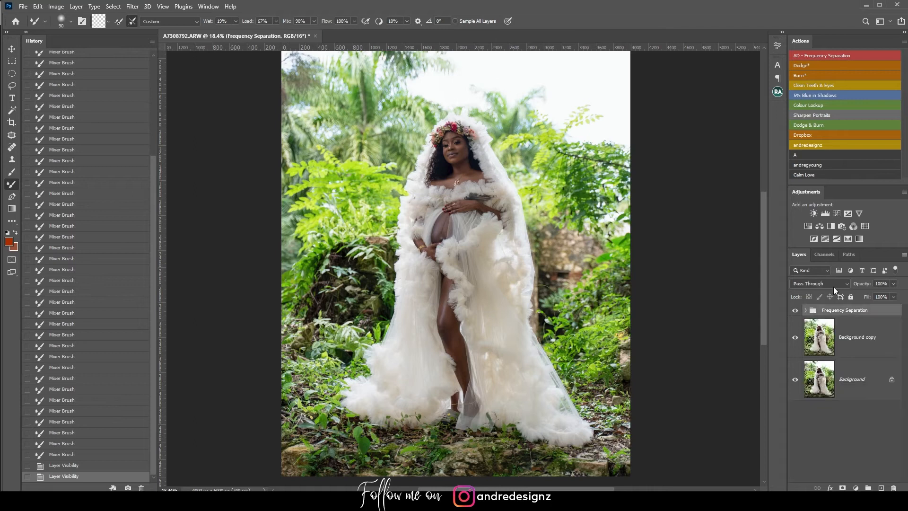
scroll(564, 283, "up", 3)
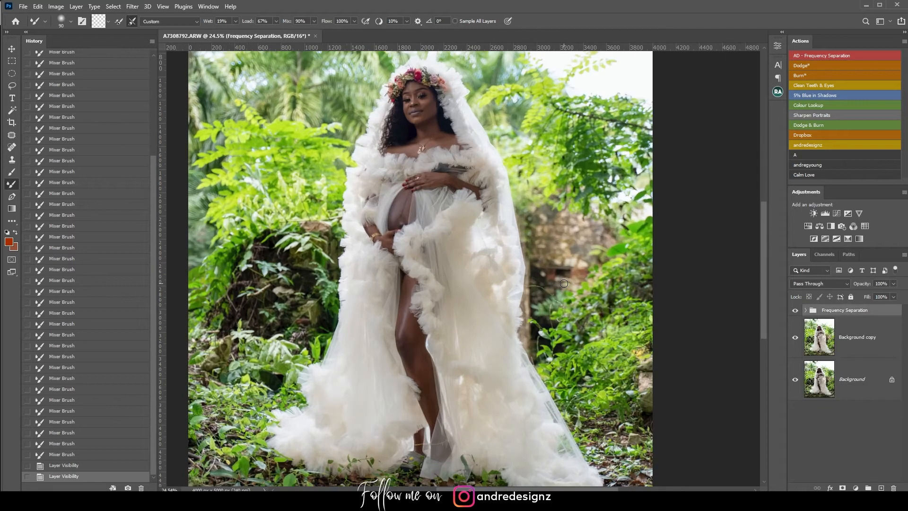
left_click(807, 66)
key("b")
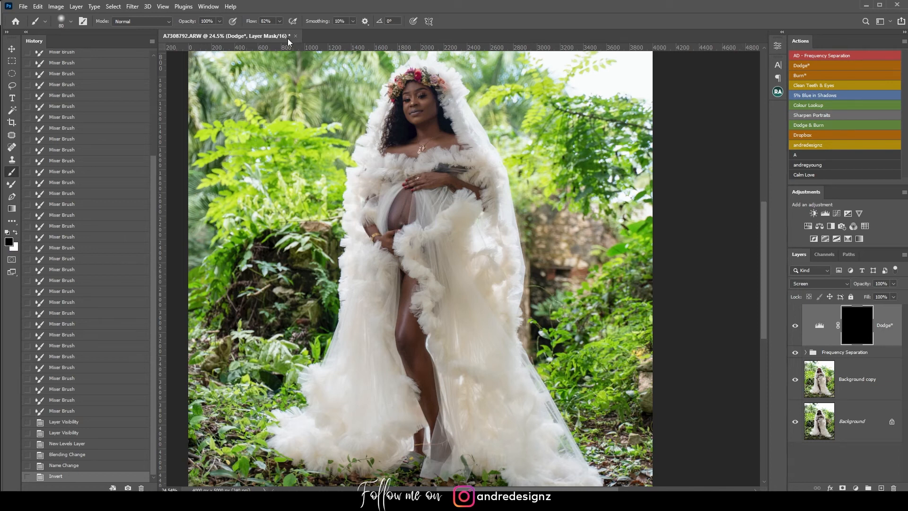
left_click_drag(279, 21, 279, 33)
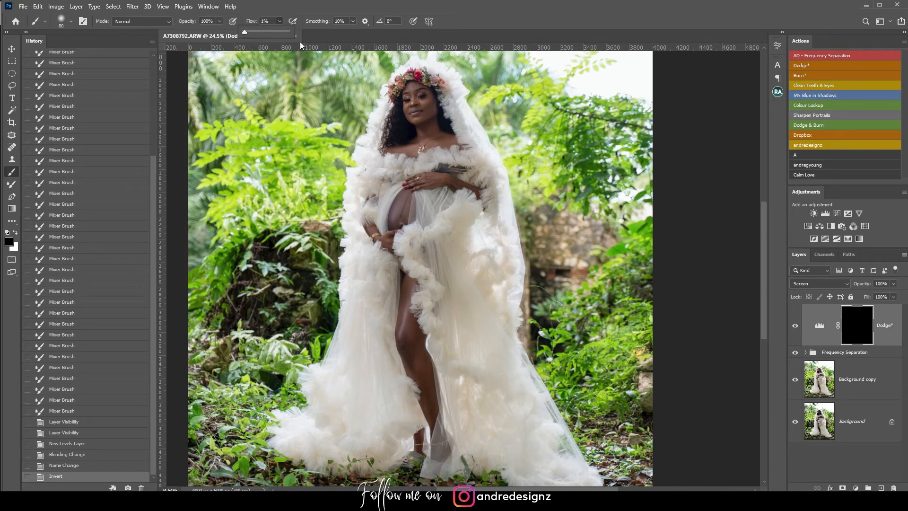
left_click(689, 145)
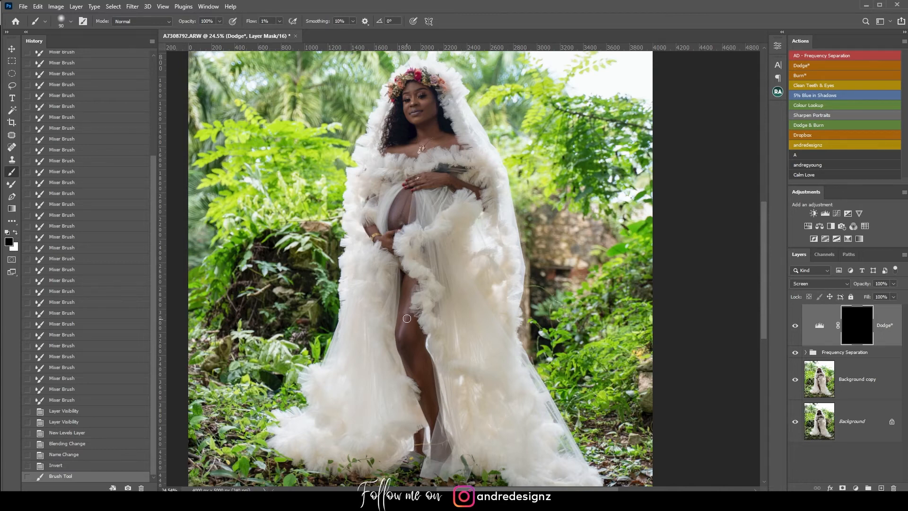
- Paint white on the Dodge* layer mask to brighten the leg, belly, chest and face highlights
left_click_drag(412, 299, 399, 309)
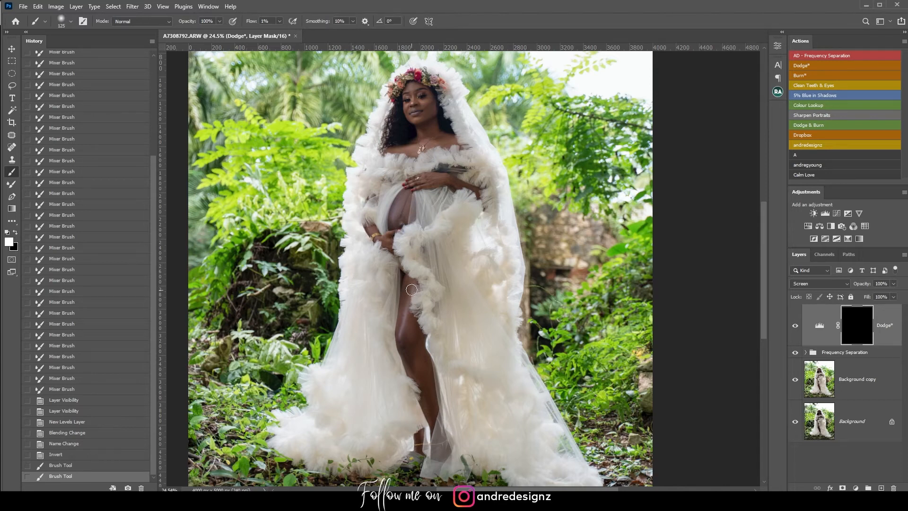
left_click_drag(412, 280, 409, 299)
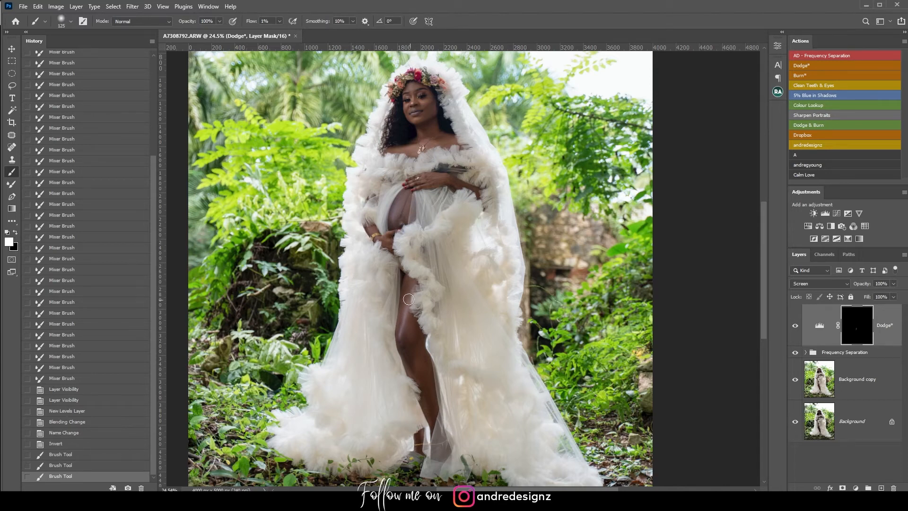
left_click_drag(399, 331, 399, 273)
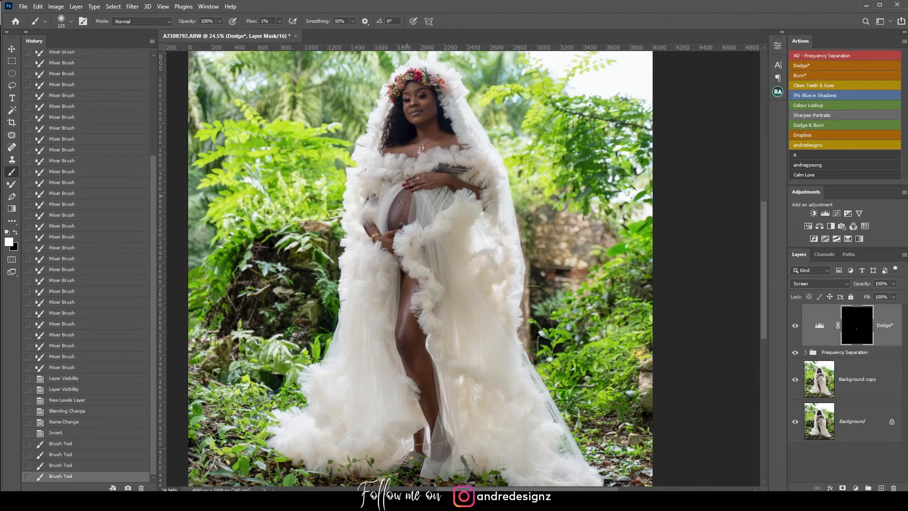
left_click_drag(401, 199, 401, 211)
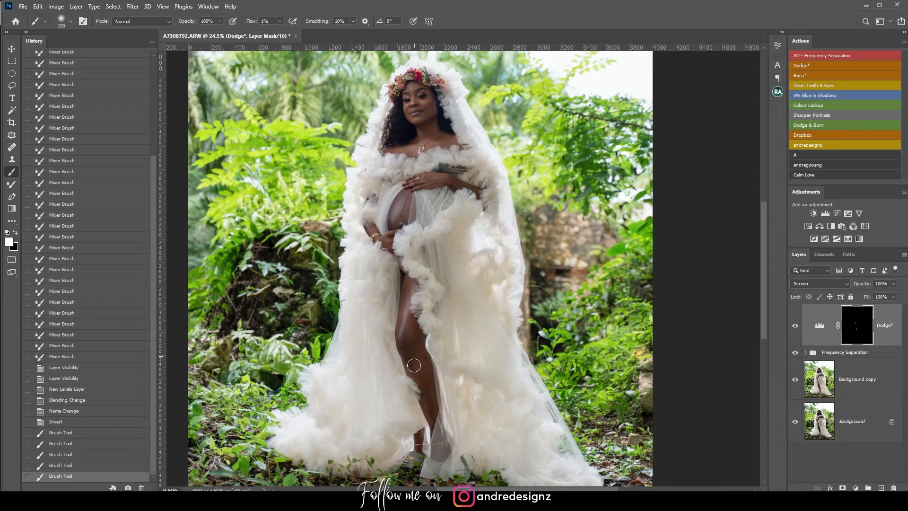
left_click_drag(428, 412, 427, 397)
left_click_drag(450, 180, 445, 166)
left_click_drag(433, 99, 426, 123)
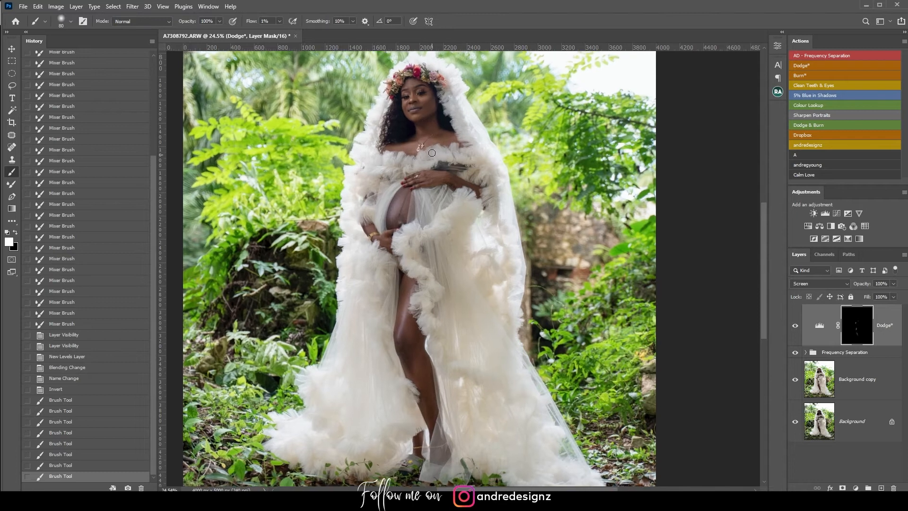
- Brighten the highlights on the cheeks, chin and forehead by painting white on the Dodge* mask with a smaller brush
key("ctrl+plus")
key("ctrl+plus")
key("ctrl+plus")
left_click_drag(450, 114, 516, 299)
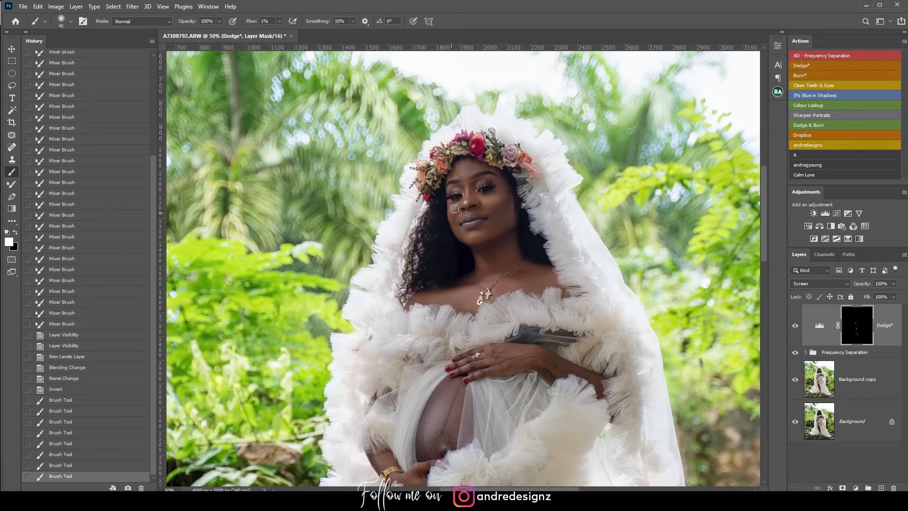
left_click_drag(452, 212, 490, 234)
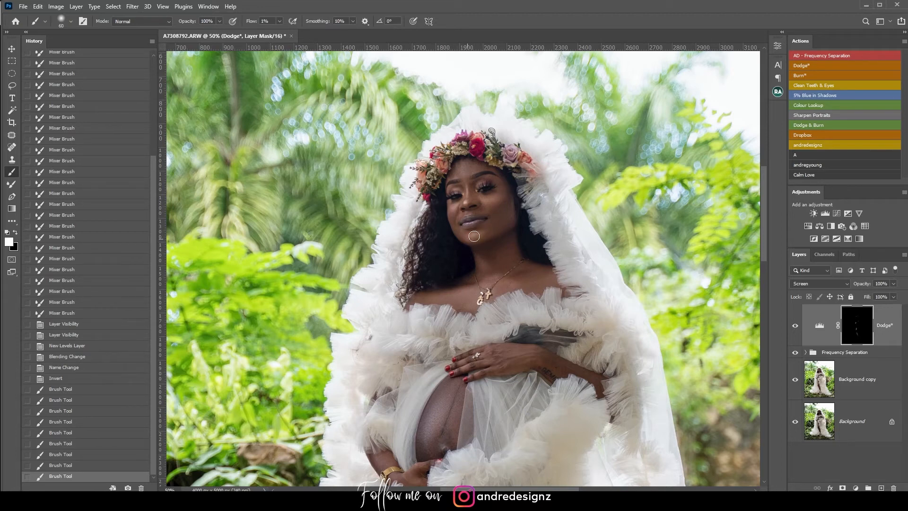
mouse_move(482, 236)
left_mouse_down()
mouse_move(520, 229)
mouse_move(486, 224)
left_mouse_up()
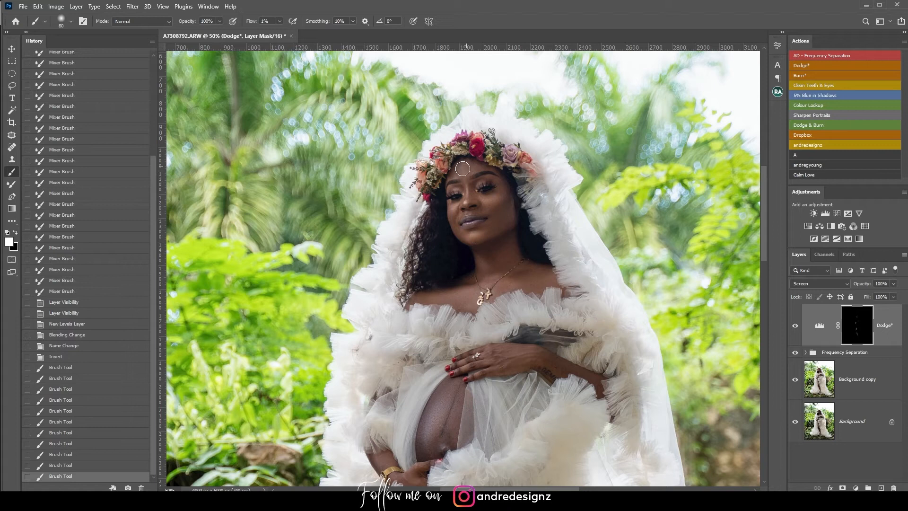
left_click_drag(457, 177, 514, 212)
left_click(501, 229)
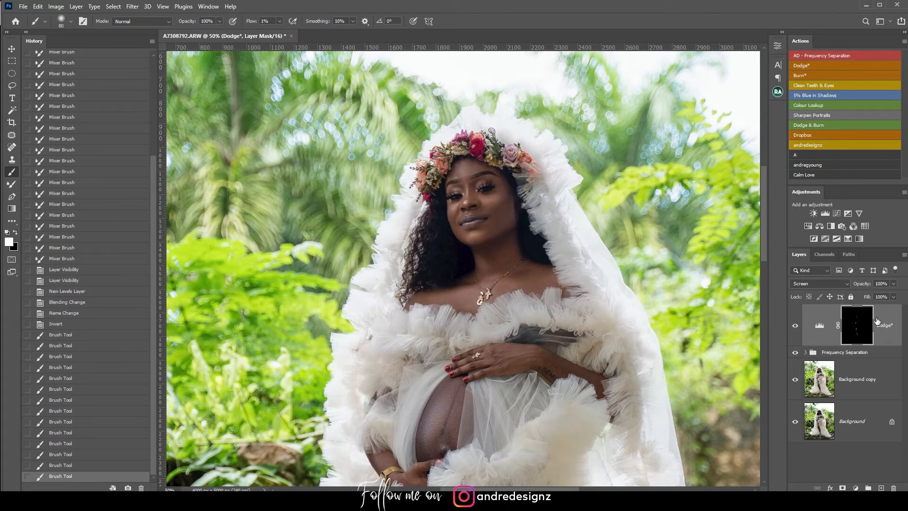
- Compare the portrait with the Dodge* layer hidden and shown
left_click(796, 327)
left_click(797, 329)
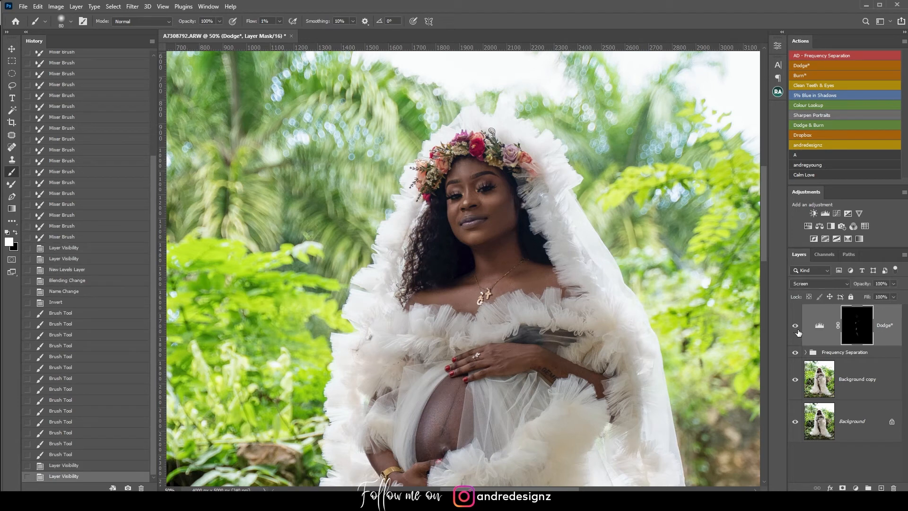
left_click(794, 327)
left_click(795, 327)
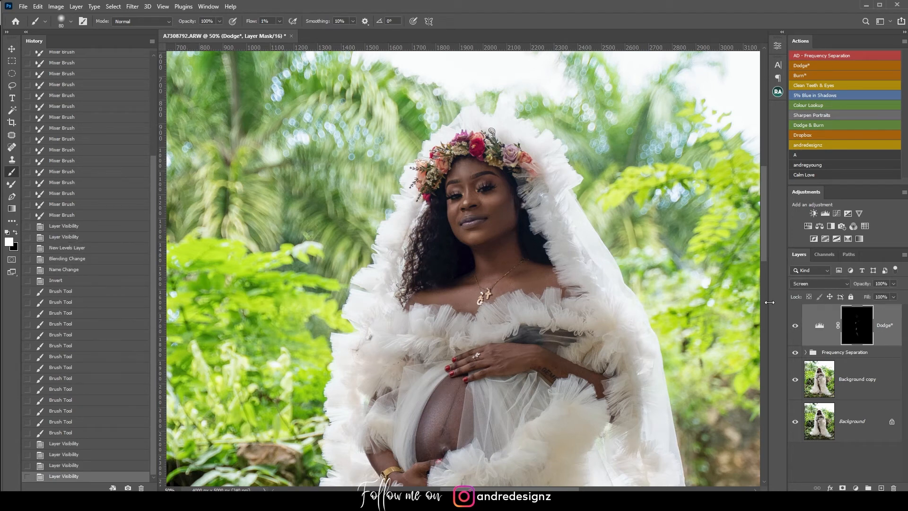
- Add a Curves adjustment layer above Dodge*, raise the RGB curve's midtones at input 94, and invert its mask to black
scroll(492, 189, "up", 8)
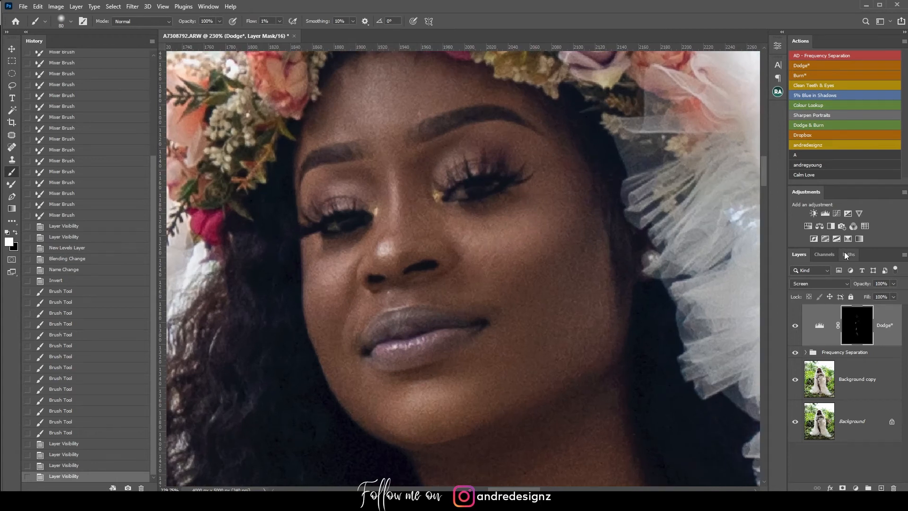
left_click(836, 214)
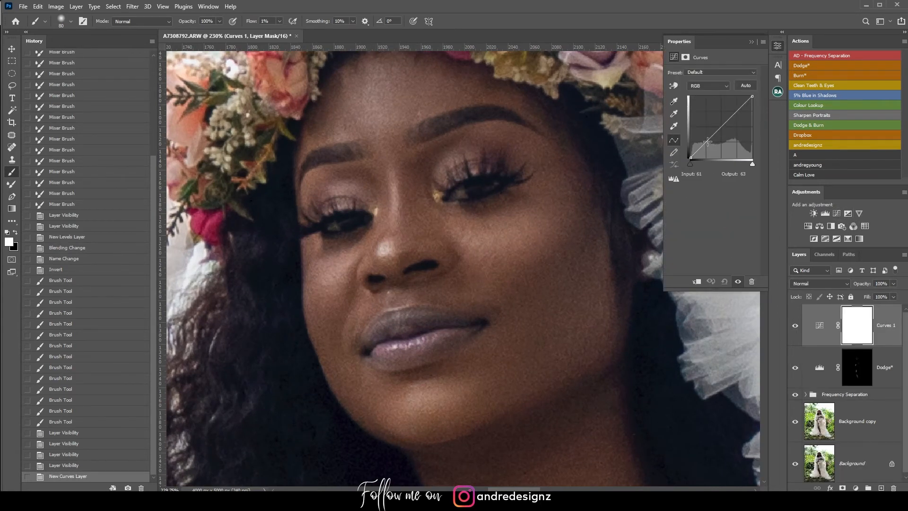
left_click_drag(719, 130, 713, 123)
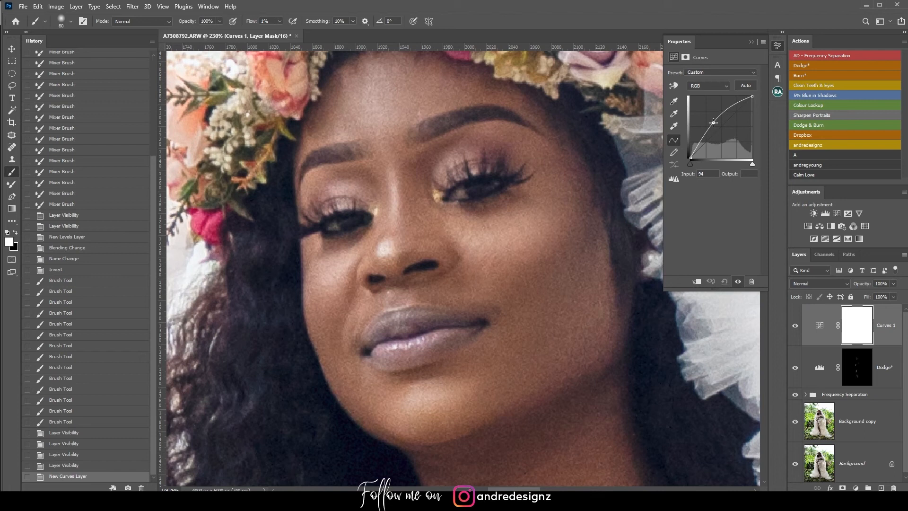
left_click(863, 324)
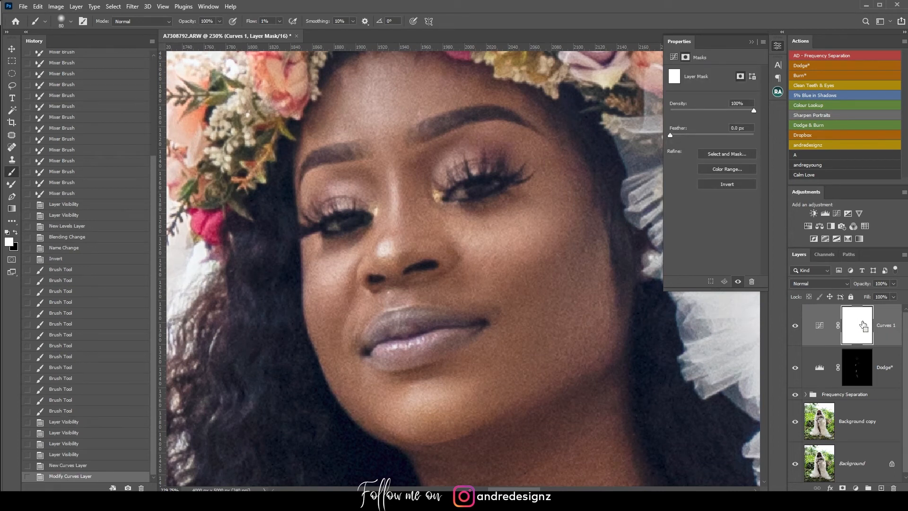
key("ctrl+i")
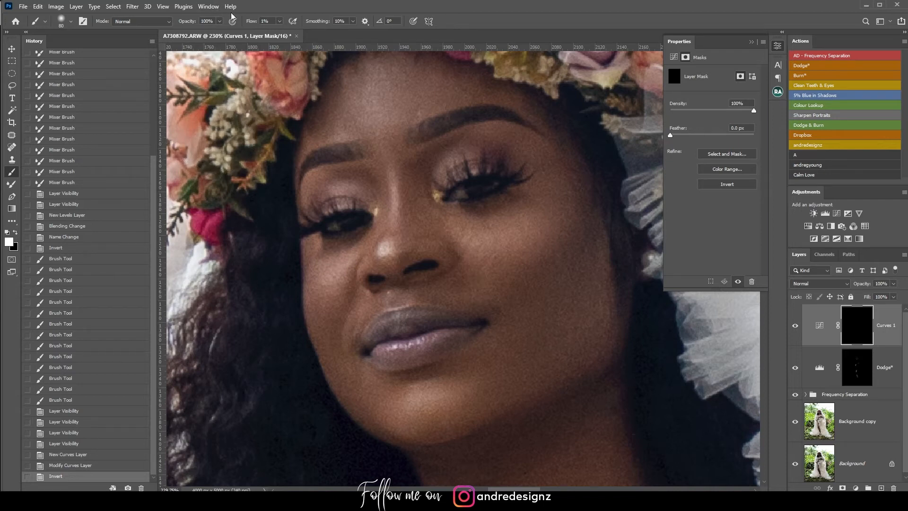
- Brighten both eyes by painting white on the Curves mask with a size 15 brush at 54% flow
left_click_drag(279, 21, 299, 32)
left_click(266, 125)
key("bracketleft")
key("bracketleft")
key("bracketleft")
key("bracketleft")
key("bracketleft")
key("bracketleft")
key("bracketleft")
key("bracketleft")
key("bracketleft")
key("bracketleft")
left_click(486, 192)
left_click_drag(352, 227, 359, 231)
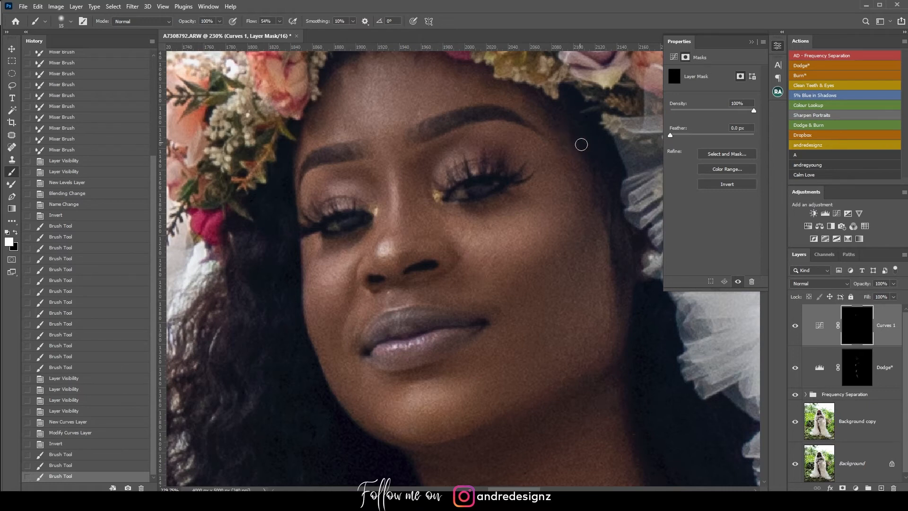
- Examine the photo's camera data in File Info, including the exposure and ISO, and close it without changes
scroll(582, 190, "up", 5)
scroll(432, 283, "down", 9)
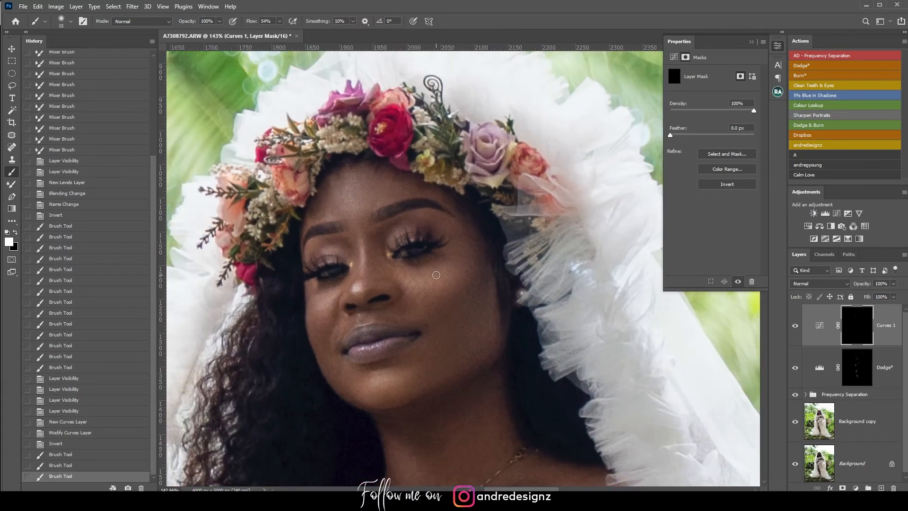
scroll(435, 274, "down", 4)
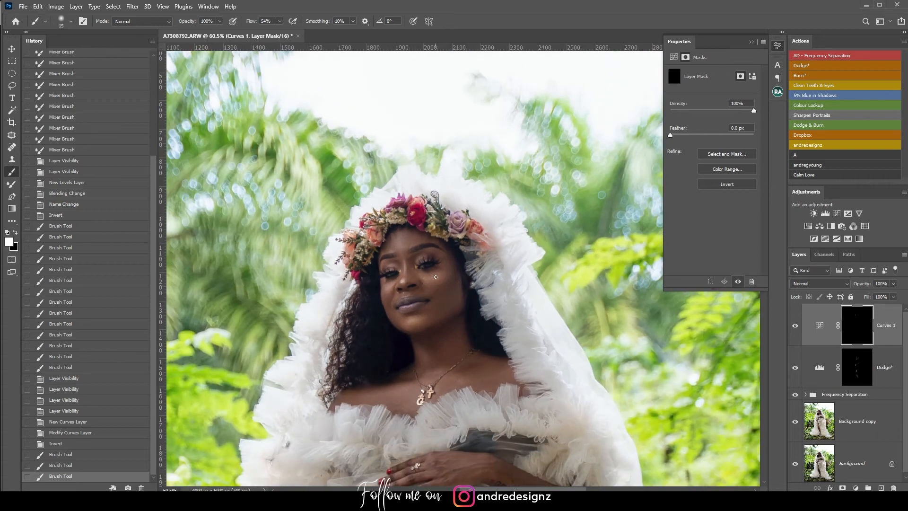
left_click(37, 7)
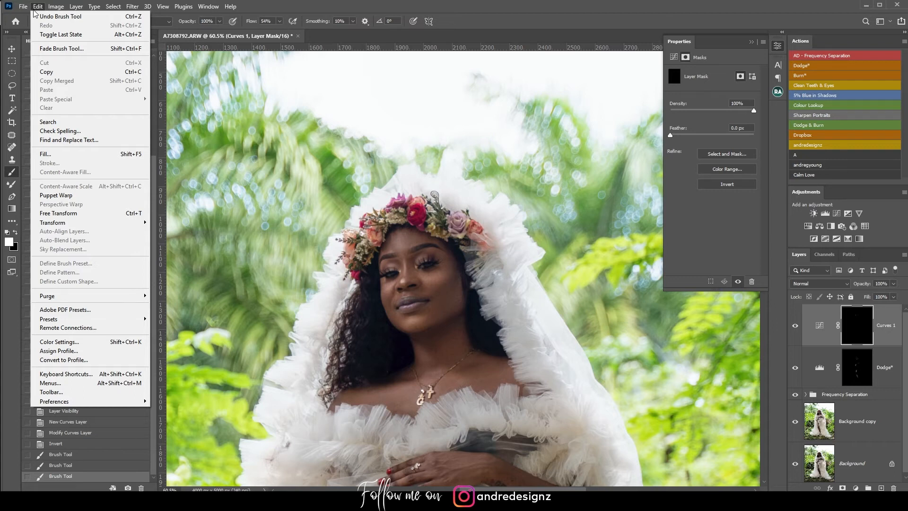
mouse_move(28, 10)
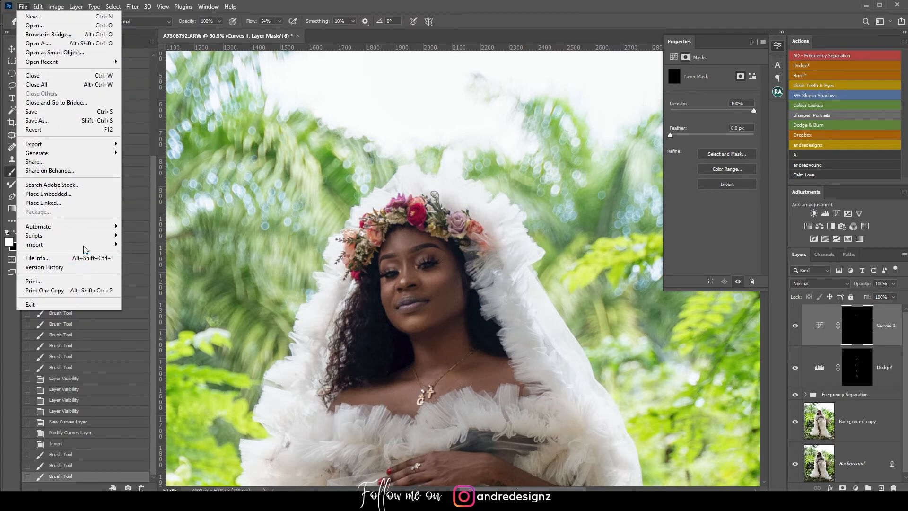
left_click(75, 261)
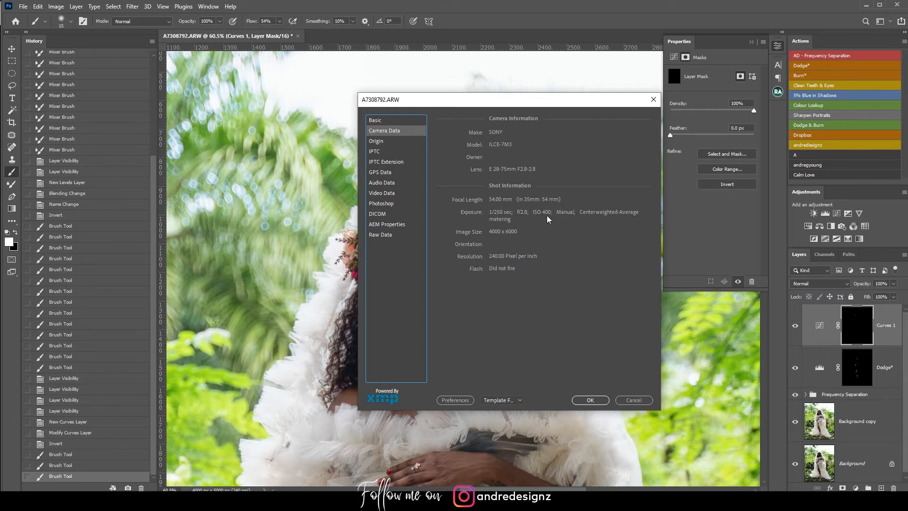
left_click(633, 400)
- Stamp all visible layers onto a new layer above the Curves layer and duplicate that stamped layer
scroll(422, 328, "up", 5)
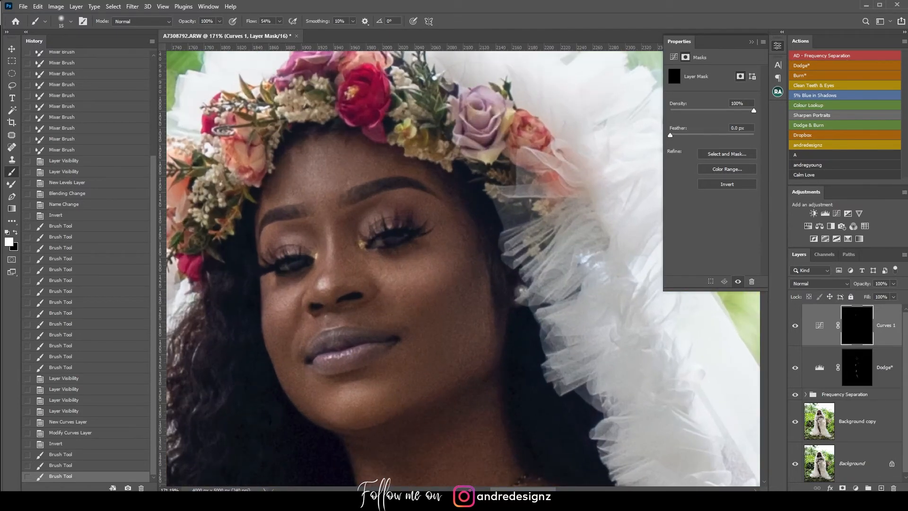
left_click(884, 318)
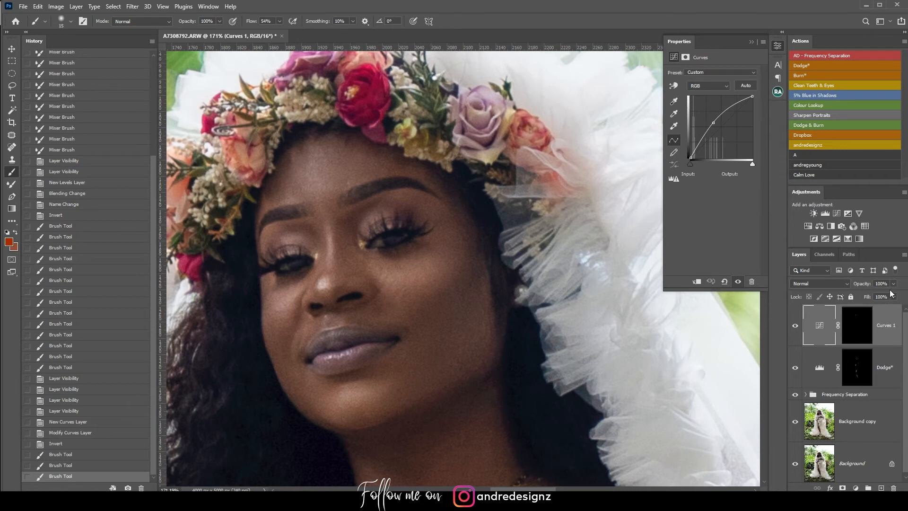
key("ctrl+shift+alt+e")
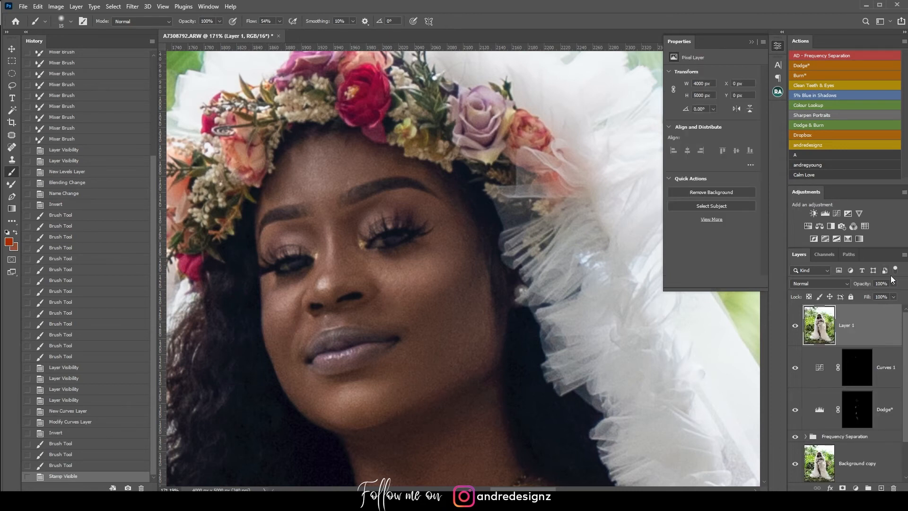
key("ctrl+j")
- Apply the Reduce Noise filter to the duplicated layer in Advanced mode with Strength 9
left_click(132, 7)
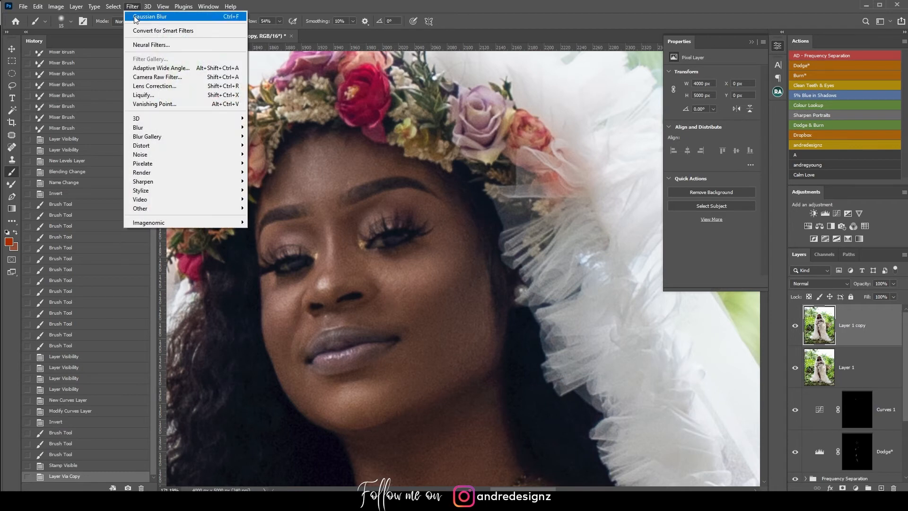
mouse_move(218, 132)
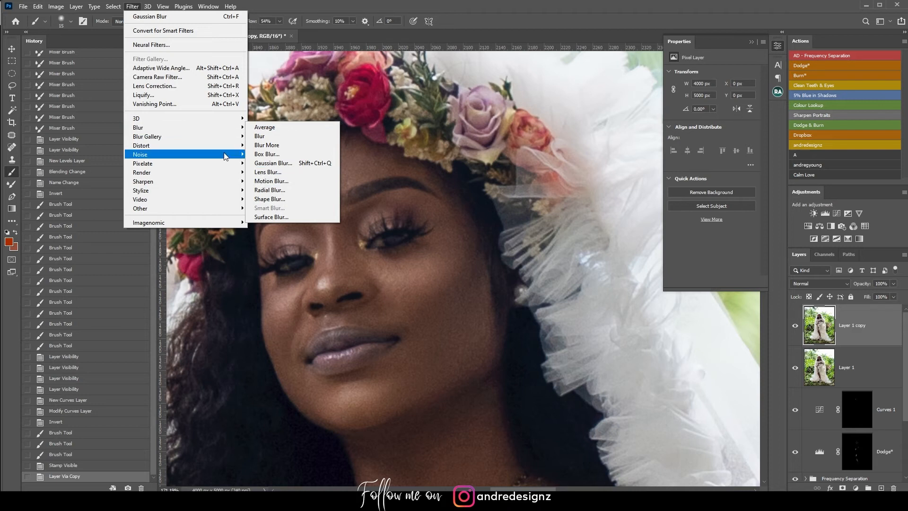
mouse_move(224, 157)
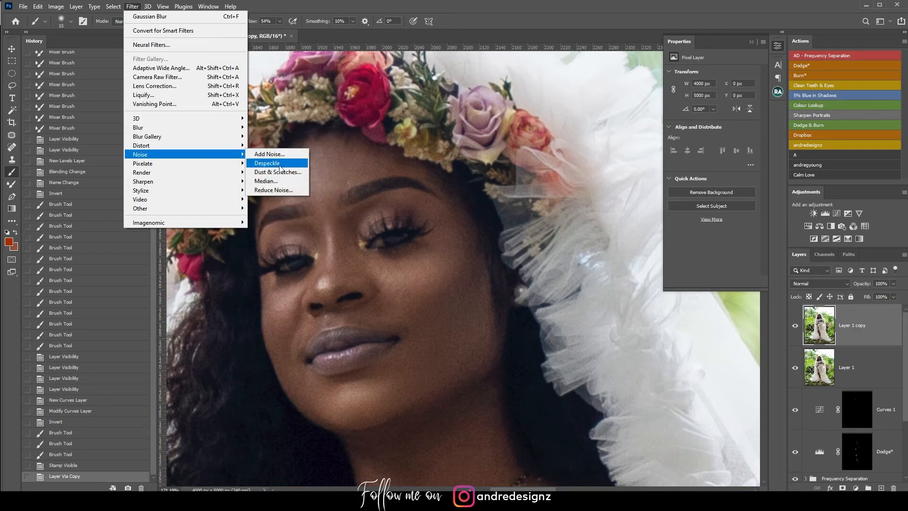
left_click(287, 190)
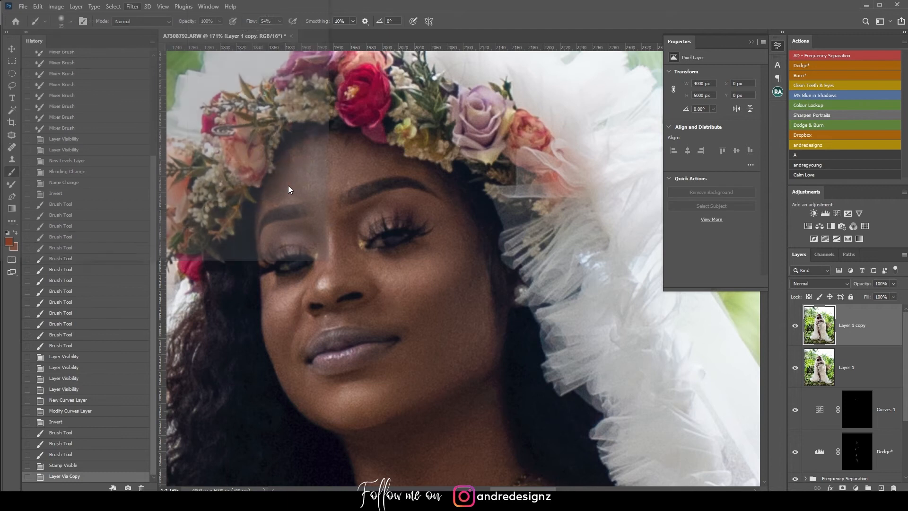
left_click_drag(144, 0, 584, 59)
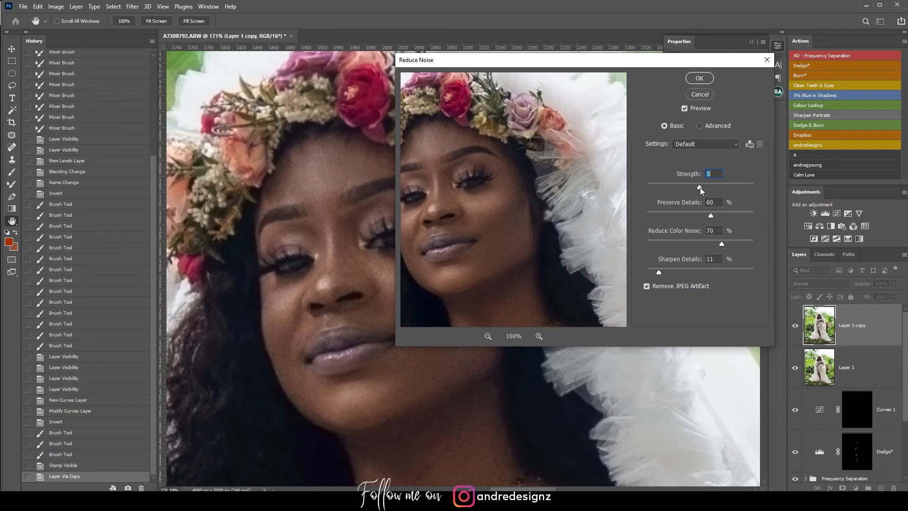
mouse_move(731, 192)
left_mouse_down()
mouse_move(751, 191)
mouse_move(673, 191)
mouse_move(774, 190)
mouse_move(579, 197)
mouse_move(730, 189)
left_mouse_up()
left_click(721, 142)
left_click(720, 142)
left_click(721, 141)
left_click(720, 141)
left_click(699, 126)
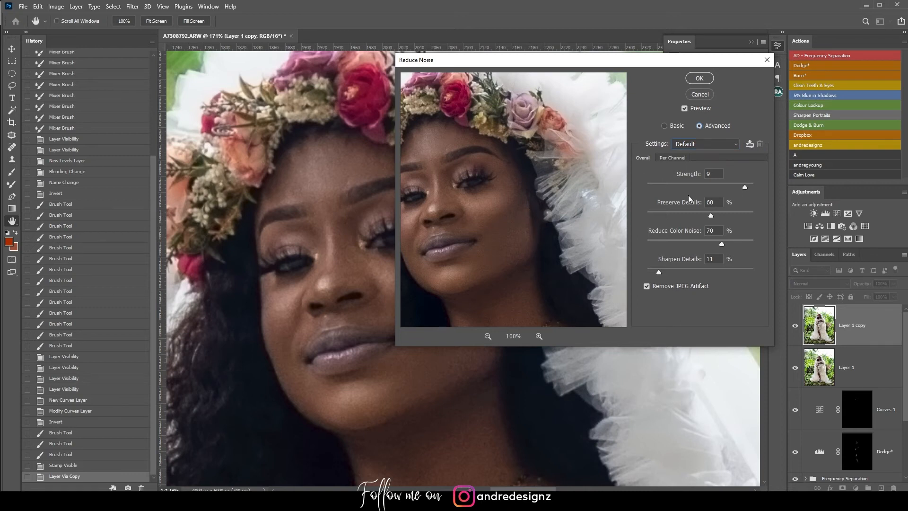
left_click(701, 78)
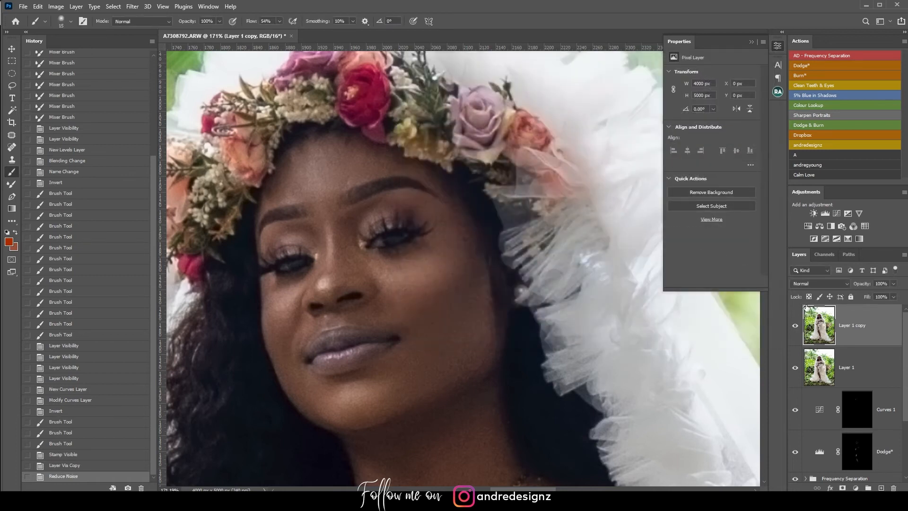
- Compare the face with the noise-reduced layer hidden and shown, and examine the full figure
left_click(795, 326)
left_click(795, 327)
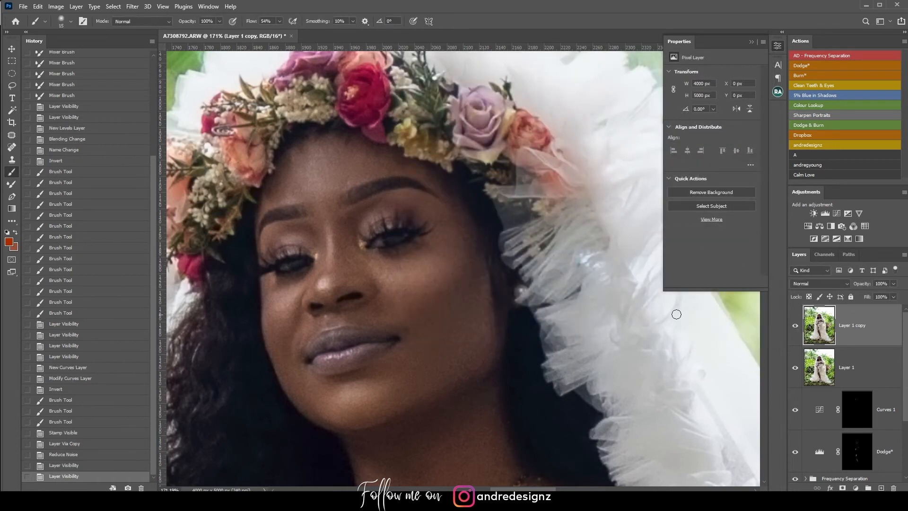
scroll(326, 246, "down", 2)
scroll(328, 247, "down", 6)
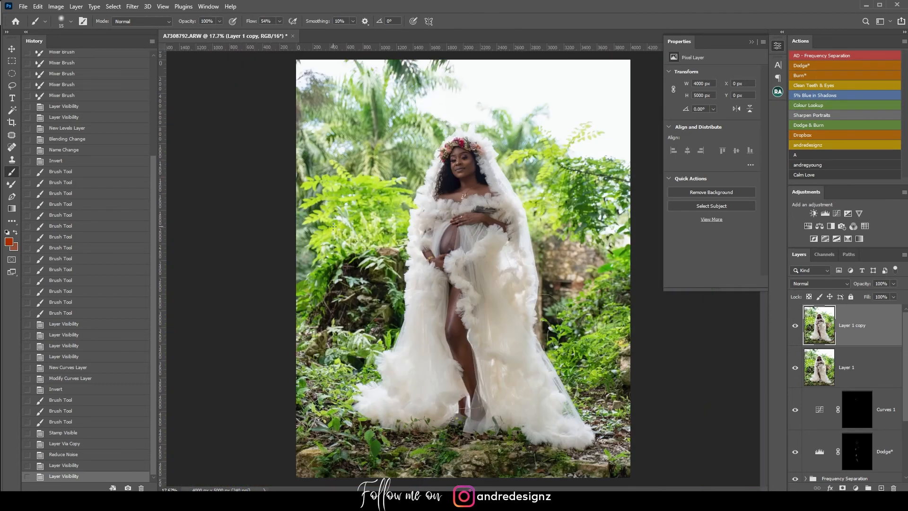
scroll(333, 226, "up", 4)
scroll(494, 164, "down", 4)
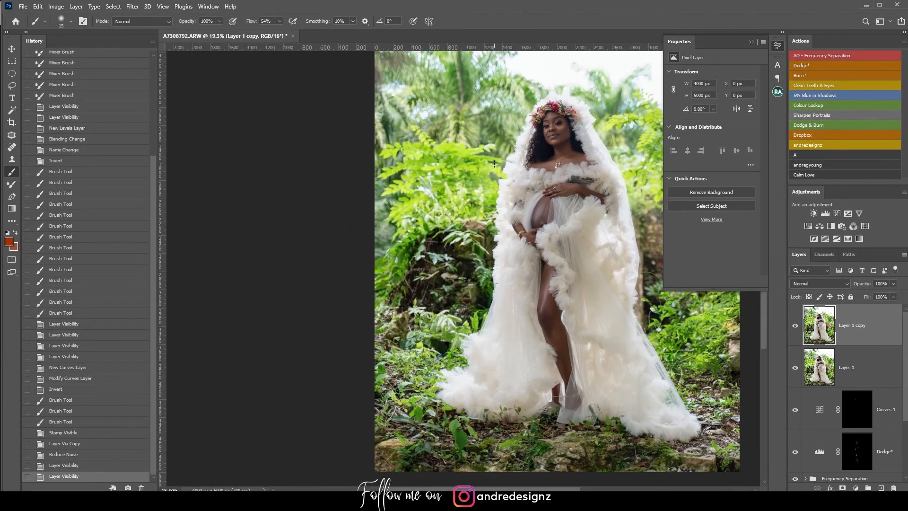
- Duplicate the noise-reduced layer and open the new copy in the Camera Raw Filter
left_click(751, 42)
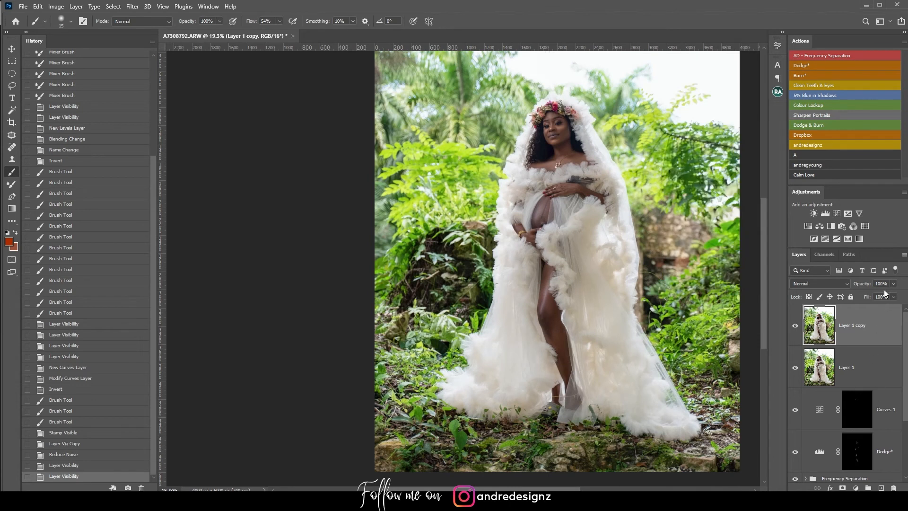
left_click_drag(867, 331, 884, 488)
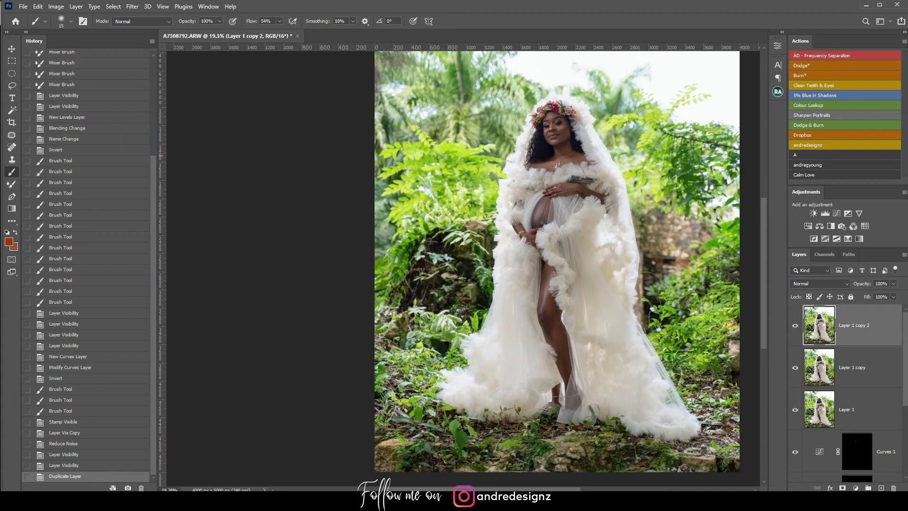
left_click(134, 6)
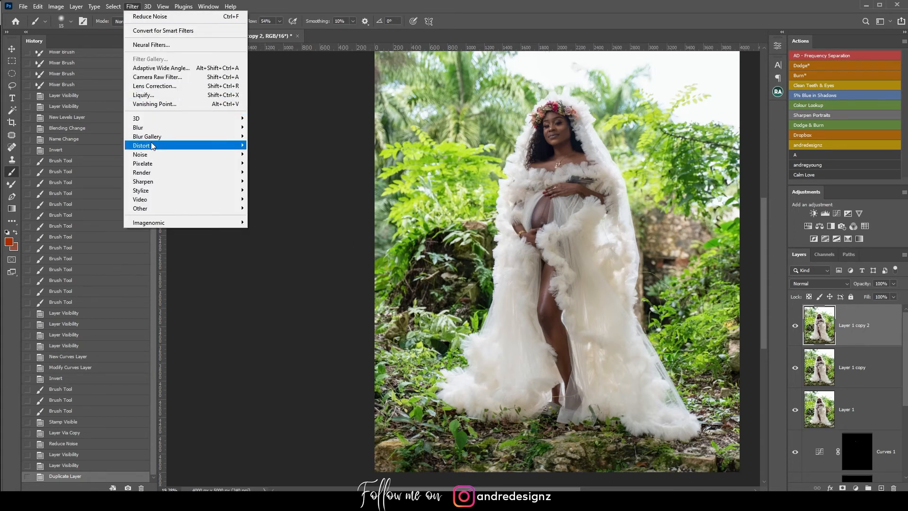
left_click(159, 77)
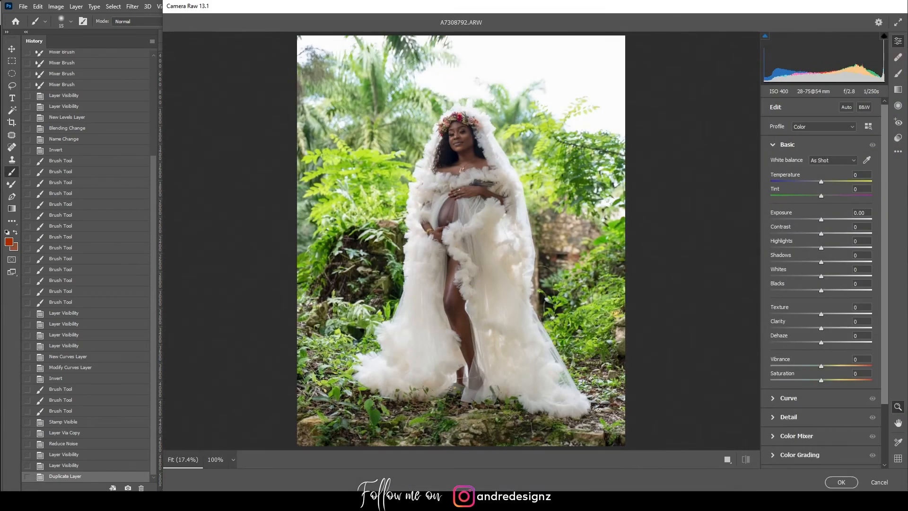
- Preview the Camera Raw presets, apply the Warm Tone user preset, and return to the Edit adjustments
left_click(898, 139)
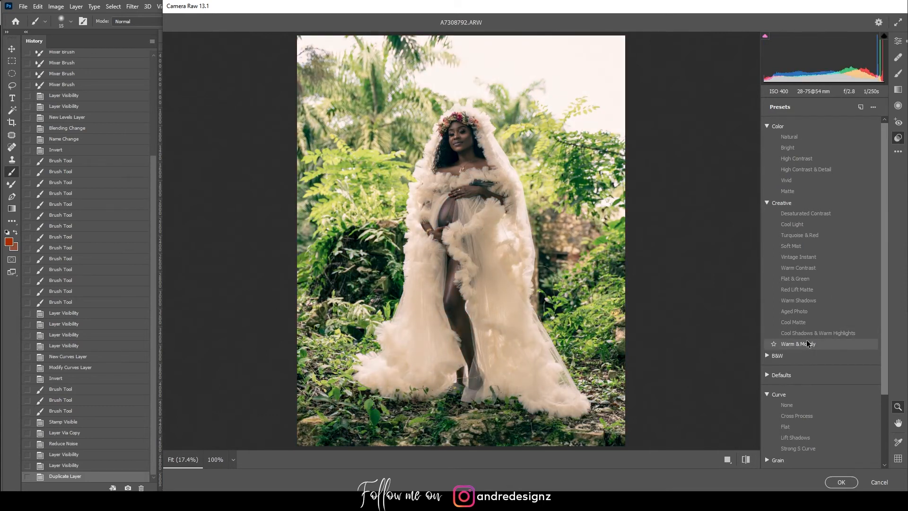
scroll(807, 344, "down", 3)
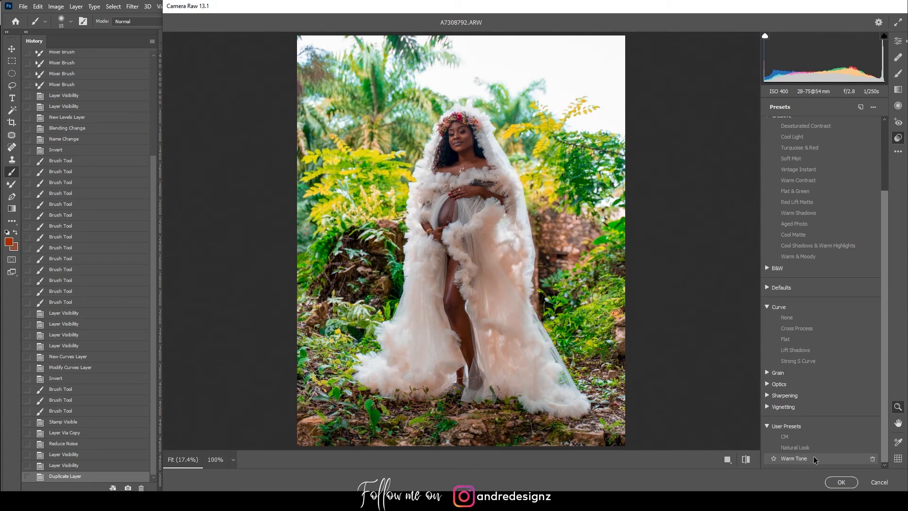
left_click(817, 460)
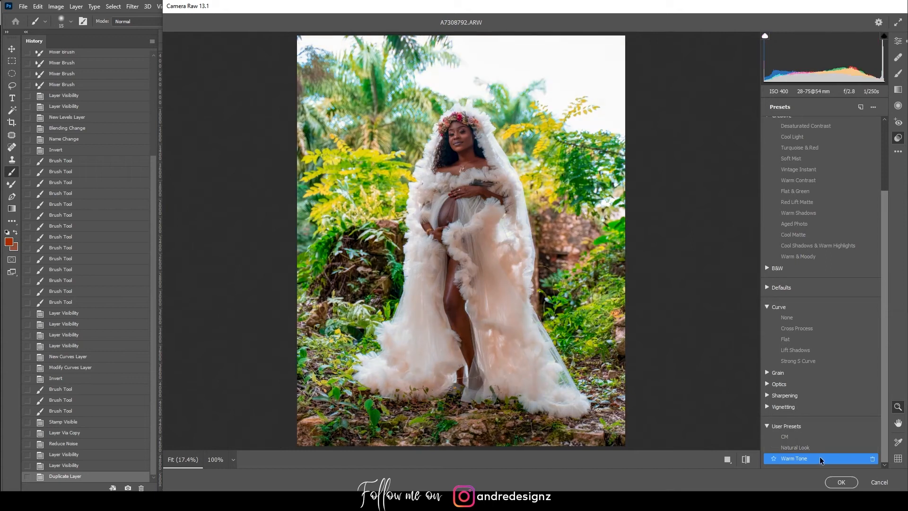
left_click(819, 463)
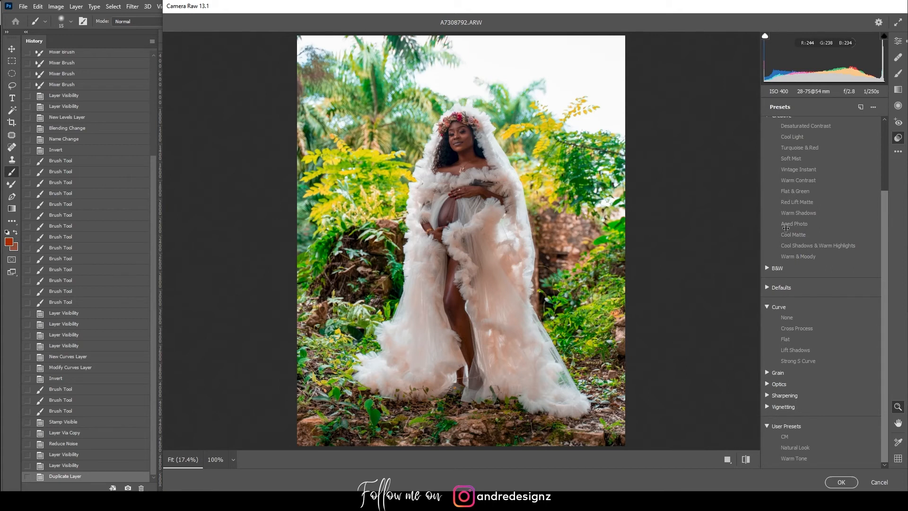
left_click(898, 41)
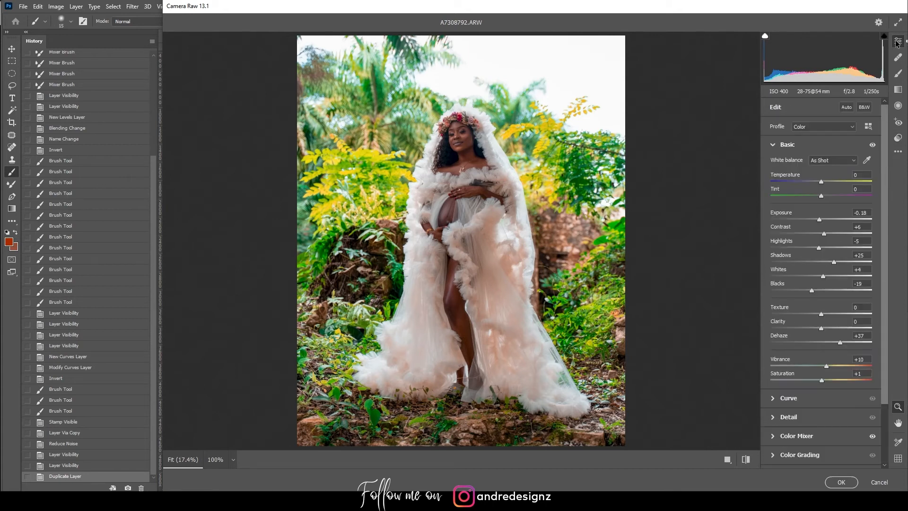
- Test a strong positive shift of the Blue Primary hue in Calibration, undo it, and nudge that hue slightly upward
scroll(835, 362, "down", 3)
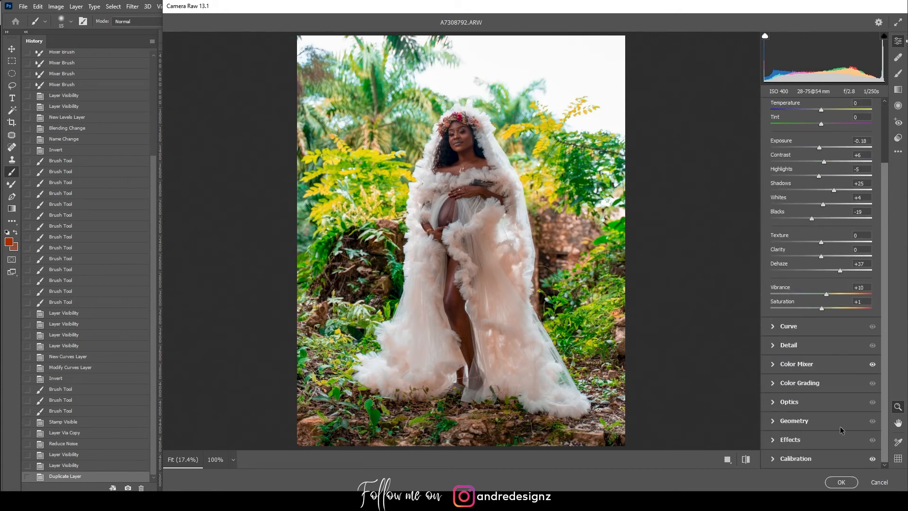
left_click(775, 459)
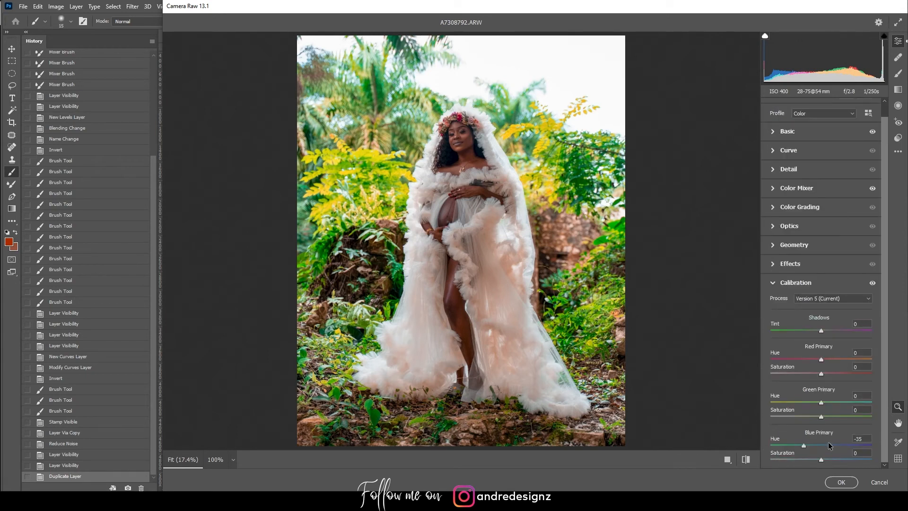
left_click_drag(803, 446, 857, 446)
key("ctrl+z")
left_click_drag(804, 445, 808, 445)
- Lower Dehaze to +2 in the Basic adjustments and apply the Camera Raw grade to the layer
left_click(777, 132)
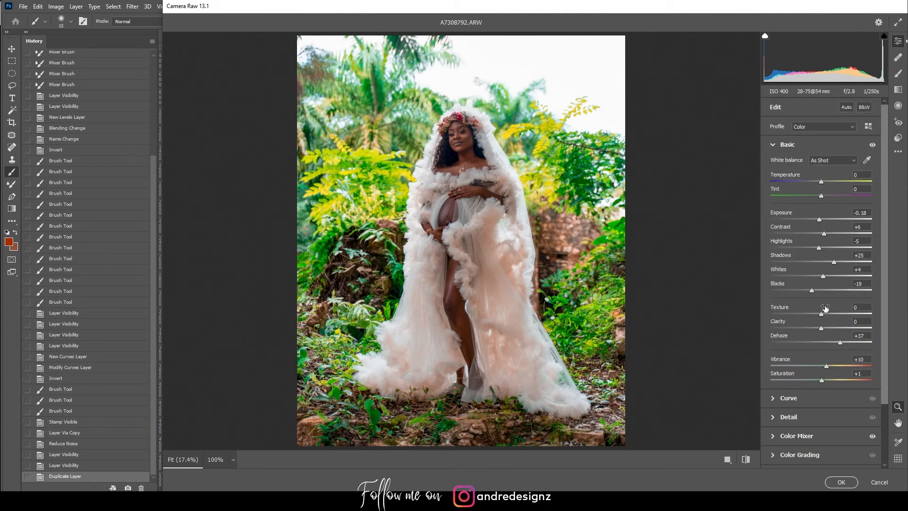
mouse_move(839, 345)
left_mouse_down()
mouse_move(799, 345)
mouse_move(823, 348)
left_mouse_up()
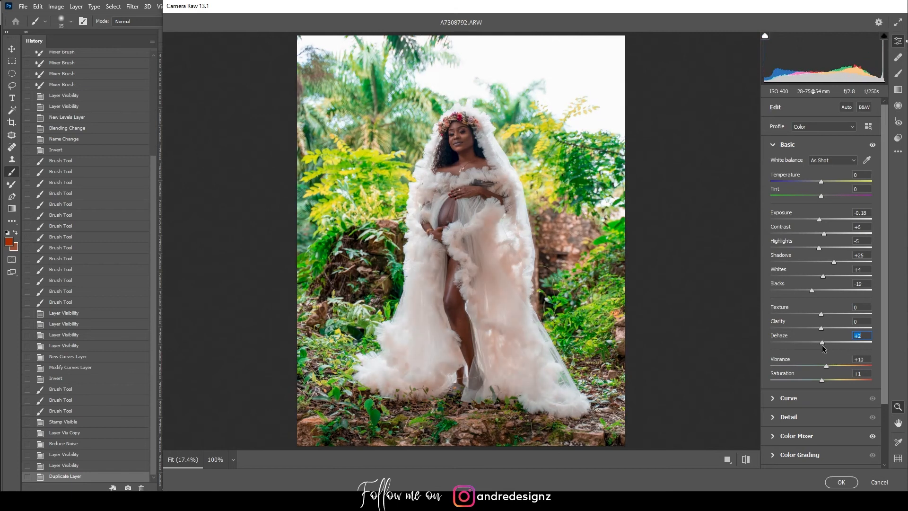
left_click(841, 482)
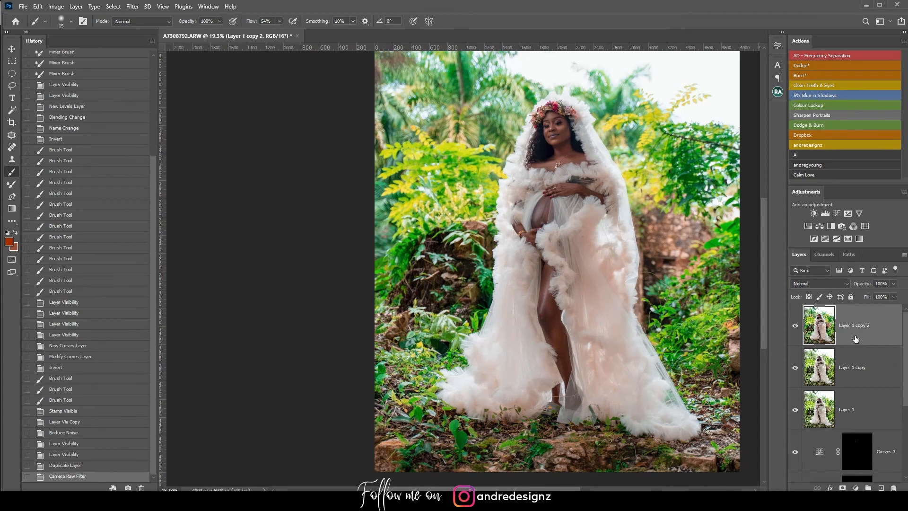
- Add a layer mask to the colour-graded layer and set the brush flow to 88%
left_click(842, 487)
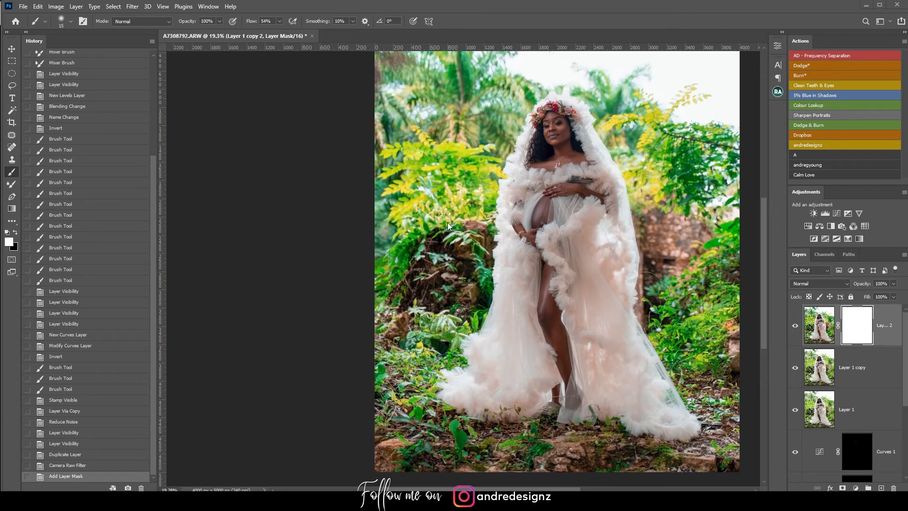
left_click(278, 21)
left_click_drag(299, 34, 297, 32)
left_click(509, 161)
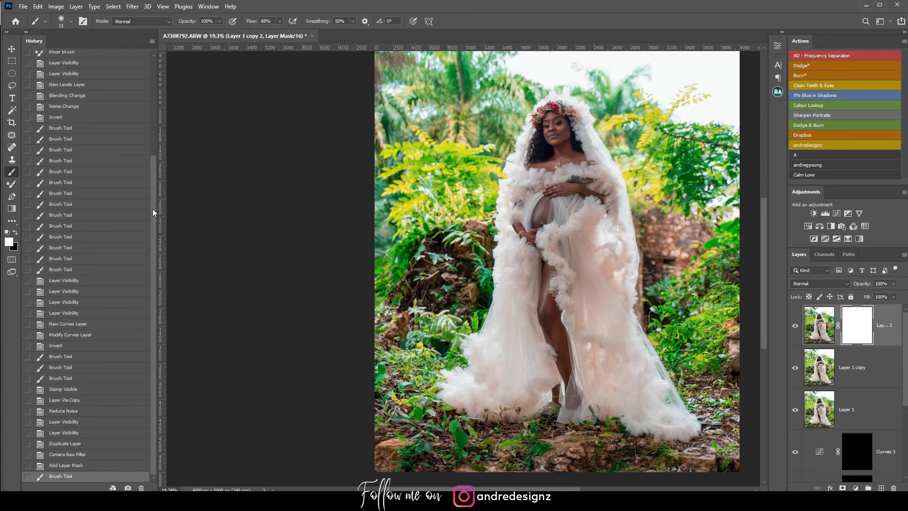
- Paint black on the mask with a 300 px brush over the gown's right side to remove the pink tint
key("bracketright")
key("bracketright")
key("bracketright")
key("bracketright")
key("bracketright")
key("bracketright")
key("bracketright")
key("bracketright")
key("bracketright")
key("bracketright")
key("bracketright")
key("bracketright")
key("bracketright")
key("bracketright")
key("bracketright")
key("bracketright")
key("bracketright")
key("bracketright")
key("bracketright")
left_click(15, 233)
key("bracketleft")
key("bracketleft")
key("bracketleft")
mouse_move(609, 359)
left_mouse_down()
mouse_move(632, 397)
mouse_move(671, 416)
left_mouse_up()
key("bracketleft")
left_click(586, 402)
left_click(600, 402)
left_click(593, 361)
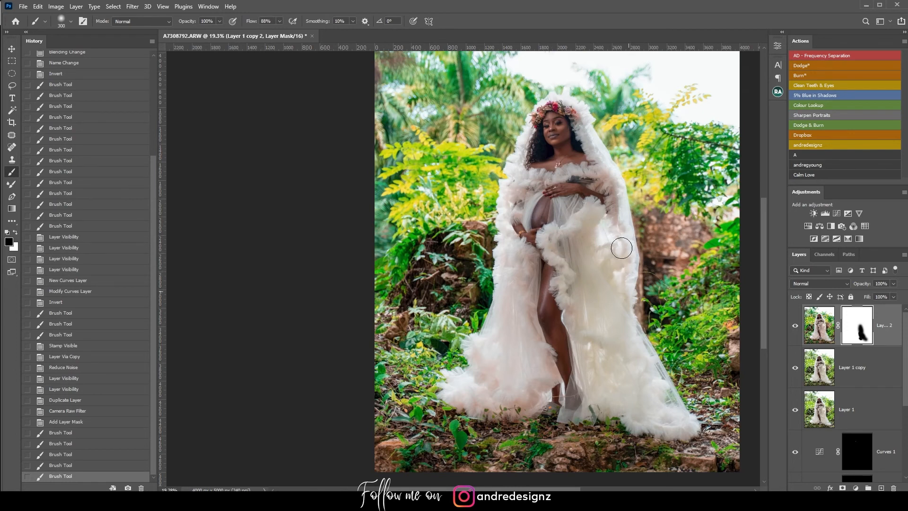
left_click_drag(677, 417, 606, 295)
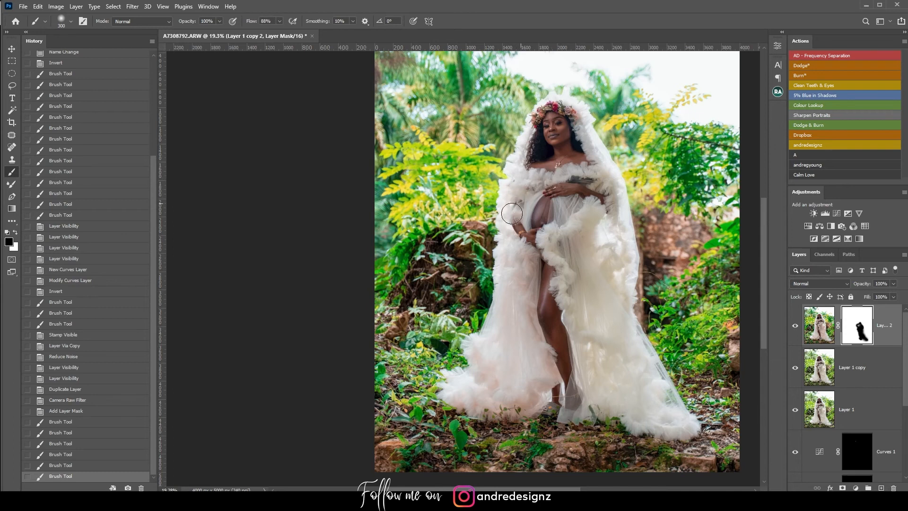
- Paint black on the mask over the gown's left side, from the sleeve to the hem, to remove the tint
mouse_move(522, 268)
left_mouse_down()
mouse_move(516, 361)
mouse_move(526, 328)
left_mouse_up()
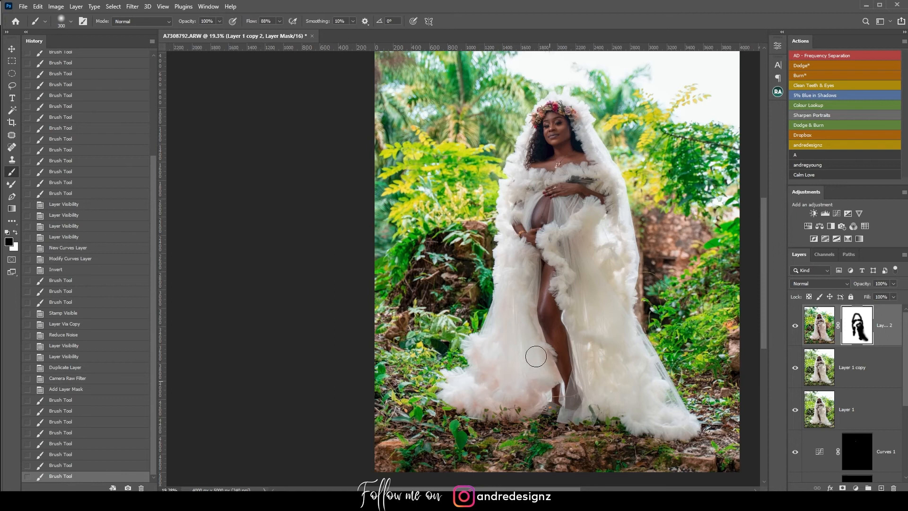
mouse_move(522, 397)
left_mouse_down()
mouse_move(473, 407)
mouse_move(454, 374)
mouse_move(472, 366)
left_mouse_up()
left_click_drag(478, 368, 487, 381)
left_click(515, 293)
left_click(509, 305)
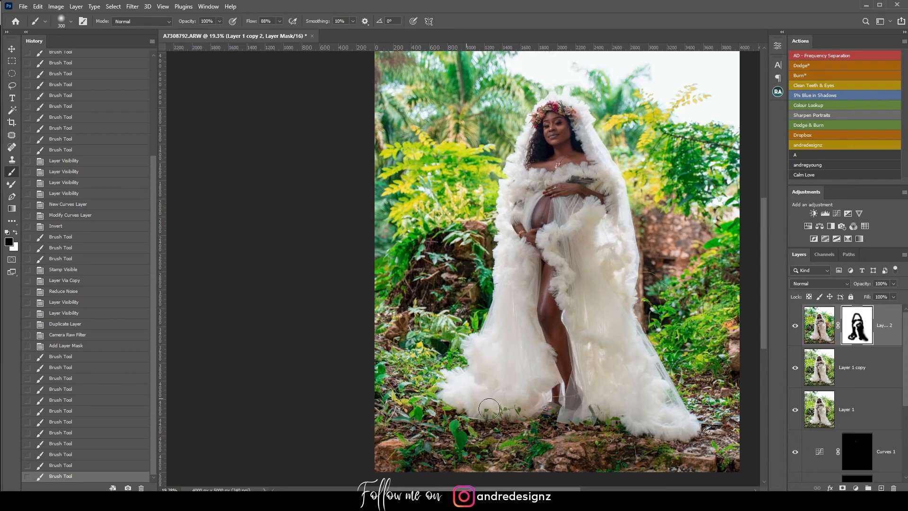
left_click(517, 411)
- Mask the grade off the veil around the head, the bodice ruffles and the upper skirt with a smaller 175 px brush
key("bracketleft")
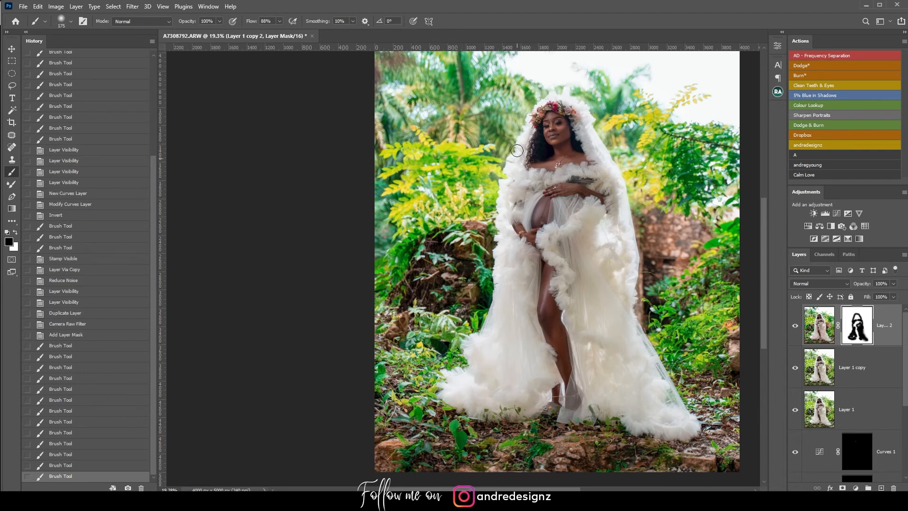
left_click_drag(516, 150, 543, 106)
mouse_move(553, 104)
left_mouse_down()
mouse_move(591, 121)
mouse_move(617, 196)
left_mouse_up()
mouse_move(561, 244)
left_mouse_down()
mouse_move(580, 213)
mouse_move(563, 222)
mouse_move(575, 168)
mouse_move(521, 191)
left_mouse_up()
left_click(574, 182)
left_click(535, 184)
left_click(531, 186)
mouse_move(592, 233)
left_mouse_down()
mouse_move(593, 256)
mouse_move(613, 242)
mouse_move(623, 289)
mouse_move(600, 348)
left_mouse_up()
- Clean up the remaining tinted areas of the skirt, hem and veil on the mask with a 250 px black brush
key("bracketright")
key("bracketright")
key("bracketright")
mouse_move(578, 317)
left_mouse_down()
mouse_move(589, 404)
mouse_move(638, 416)
left_mouse_up()
mouse_move(657, 418)
left_mouse_down()
mouse_move(686, 424)
mouse_move(625, 312)
mouse_move(626, 243)
mouse_move(600, 244)
mouse_move(558, 206)
mouse_move(505, 226)
mouse_move(516, 173)
left_mouse_up()
left_click_drag(570, 112, 614, 160)
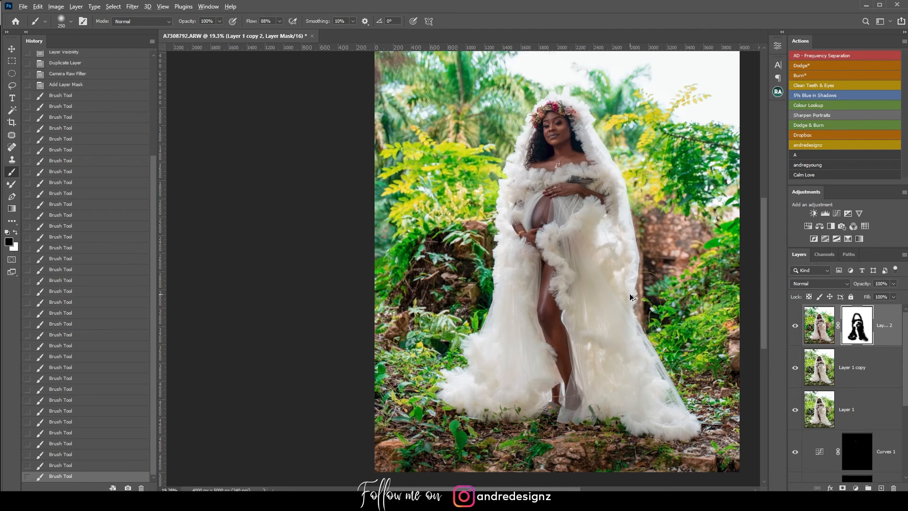
- Stamp all visible layers into a new layer and duplicate that layer
key("ctrl+shift+alt+e")
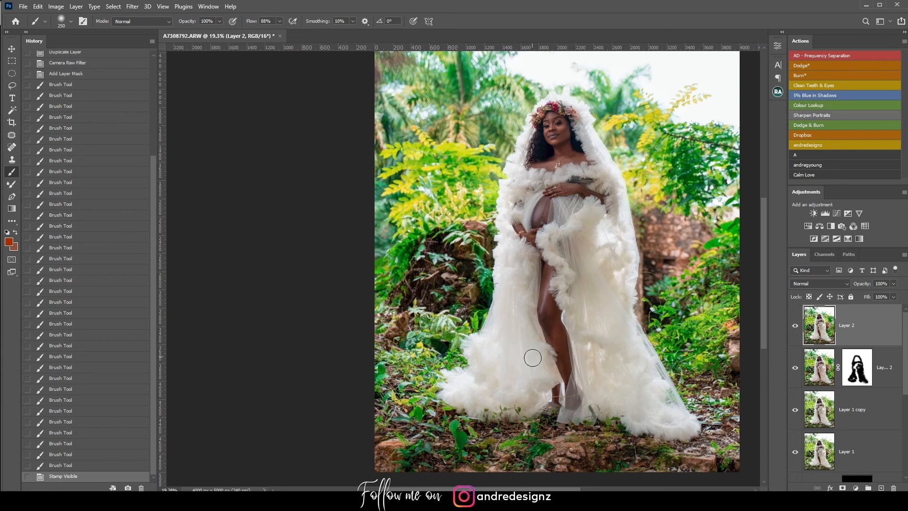
left_click_drag(868, 340, 881, 488)
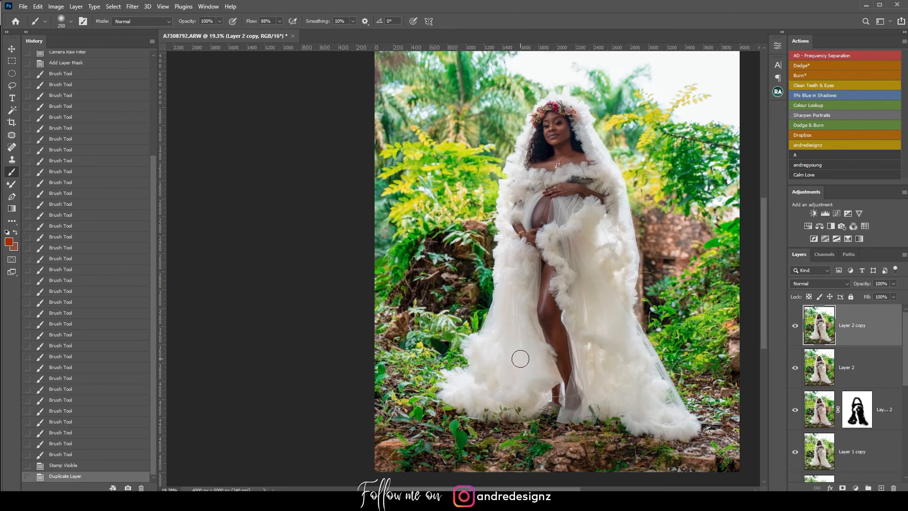
- Clone white tulle over the feet and the gap in the gown's hem with a 400 px Clone Stamp brush
key("s")
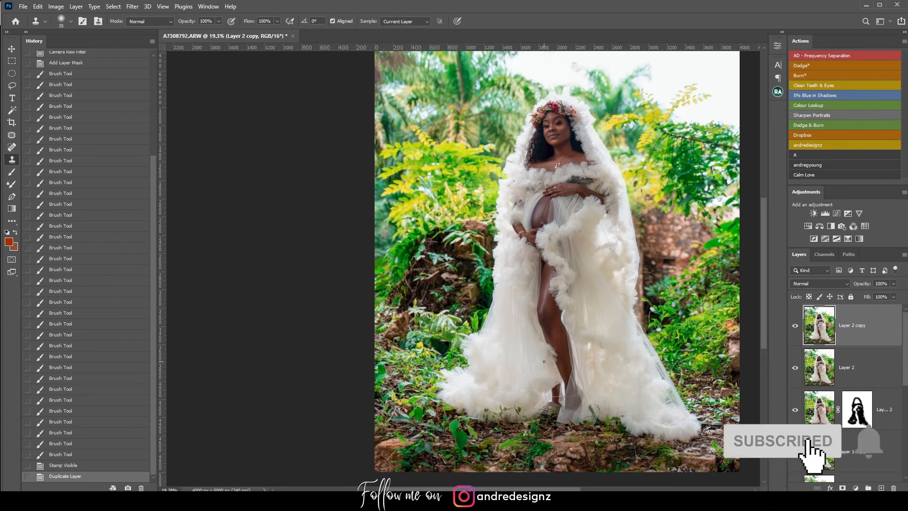
key("bracketright")
key("bracketright")
key("bracketright")
key("bracketright")
key("bracketright")
key("bracketright")
key("bracketright")
key("bracketright")
key("bracketright")
key("bracketright")
key("bracketright")
key("bracketright")
key("bracketright")
key("bracketright")
key("bracketright")
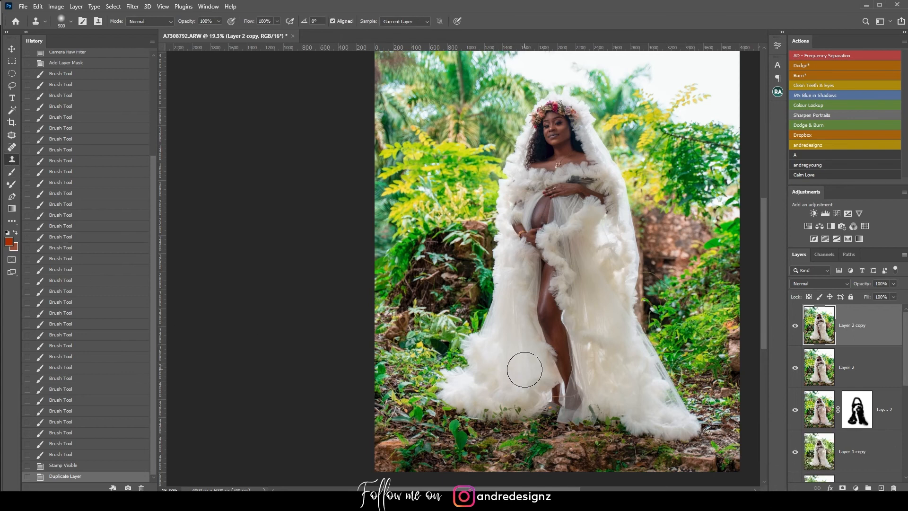
key("bracketleft")
key("bracketleft")
left_click(527, 378, "alt")
mouse_move(543, 387)
left_mouse_down()
mouse_move(550, 402)
mouse_move(545, 393)
mouse_move(517, 422)
mouse_move(526, 444)
left_mouse_up()
mouse_move(546, 407)
left_mouse_down()
mouse_move(530, 414)
mouse_move(520, 444)
left_mouse_up()
mouse_move(578, 410)
left_mouse_down()
mouse_move(608, 425)
mouse_move(630, 404)
mouse_move(589, 421)
left_mouse_up()
left_click(618, 395, "alt")
left_click(499, 380, "alt")
left_click_drag(528, 408, 543, 415)
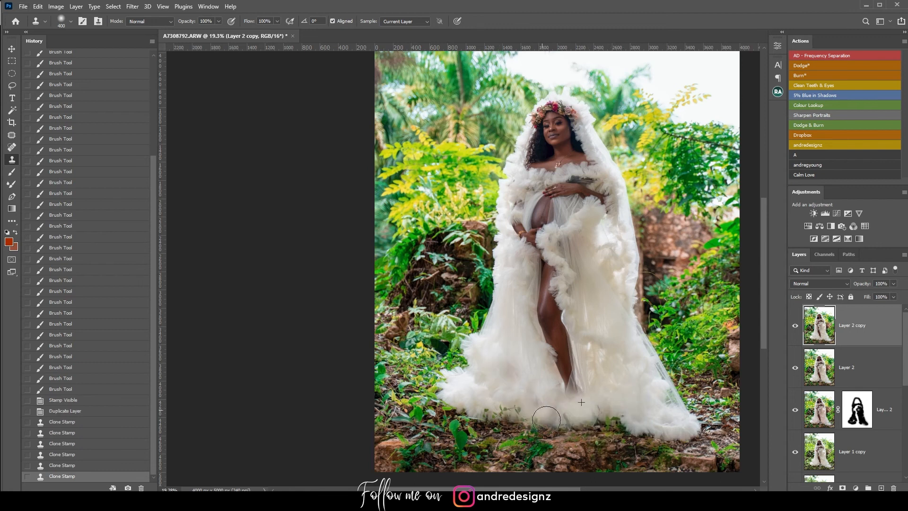
left_click(687, 307, "alt")
left_click(646, 333)
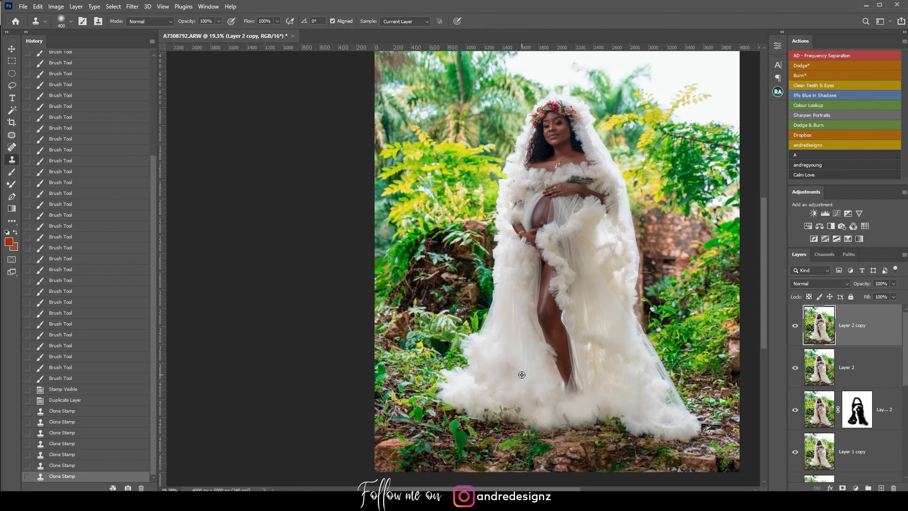
left_click(539, 405)
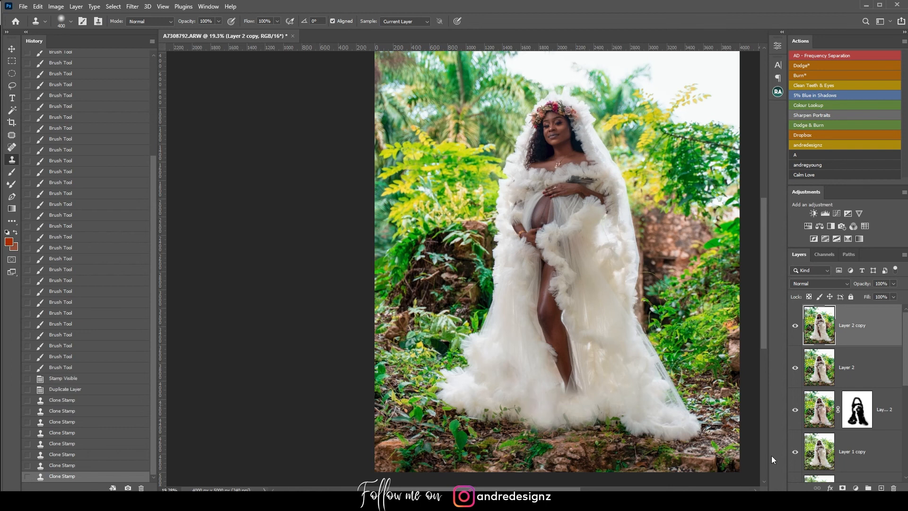
- Clone the bodice's ruffle fabric over the dark patch above the folded arm with a 90 px Clone Stamp brush
scroll(699, 164, "up", 8)
mouse_move(475, 198)
left_mouse_down()
mouse_move(610, 314)
mouse_move(652, 330)
left_mouse_up()
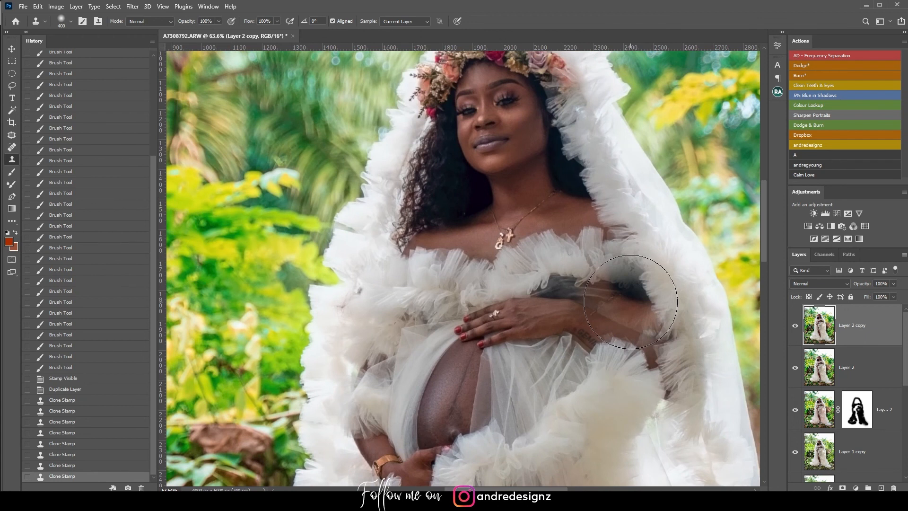
key("bracketleft")
key("bracketleft")
key("bracketleft")
key("bracketleft")
key("bracketleft")
key("bracketleft")
key("bracketleft")
key("bracketleft")
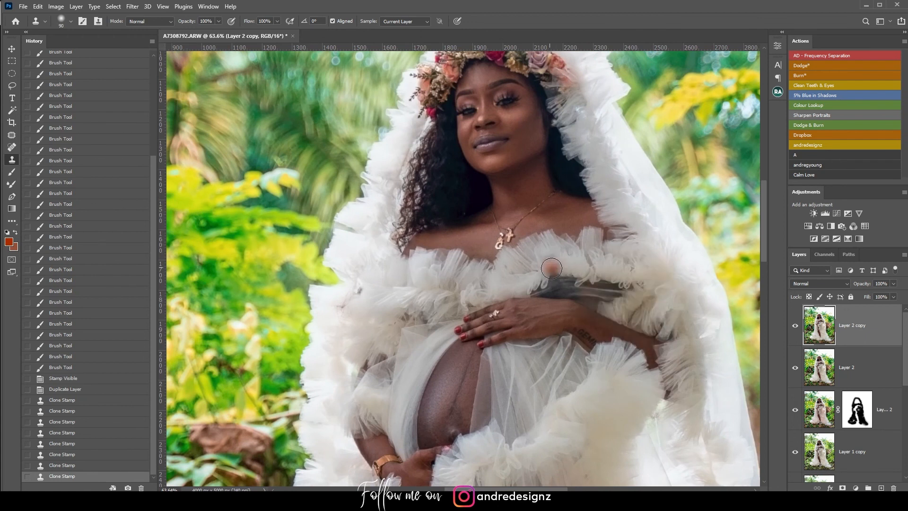
left_click(551, 262, "alt")
mouse_move(544, 283)
left_mouse_down()
mouse_move(574, 286)
mouse_move(605, 264)
mouse_move(590, 281)
mouse_move(576, 259)
mouse_move(577, 273)
mouse_move(541, 286)
mouse_move(573, 268)
mouse_move(579, 283)
mouse_move(537, 279)
left_mouse_up()
key("ctrl+z")
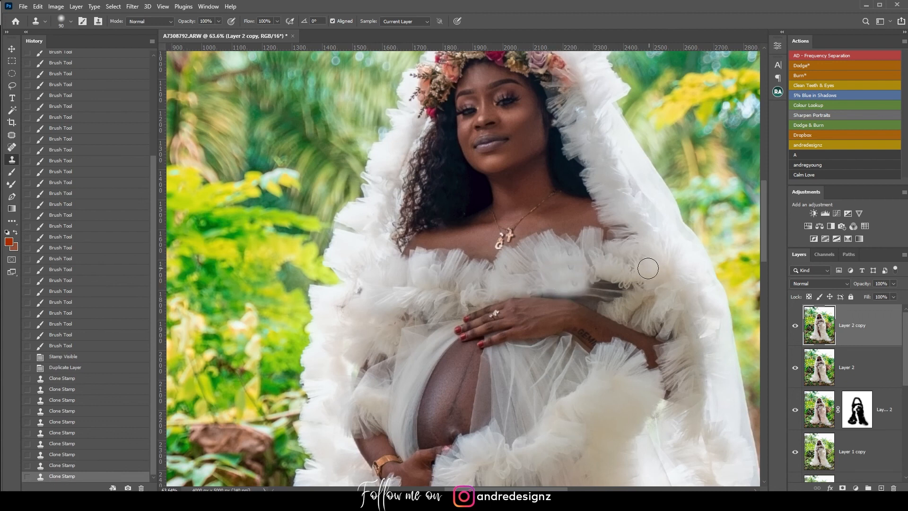
left_click(595, 271, "alt")
left_click(594, 279)
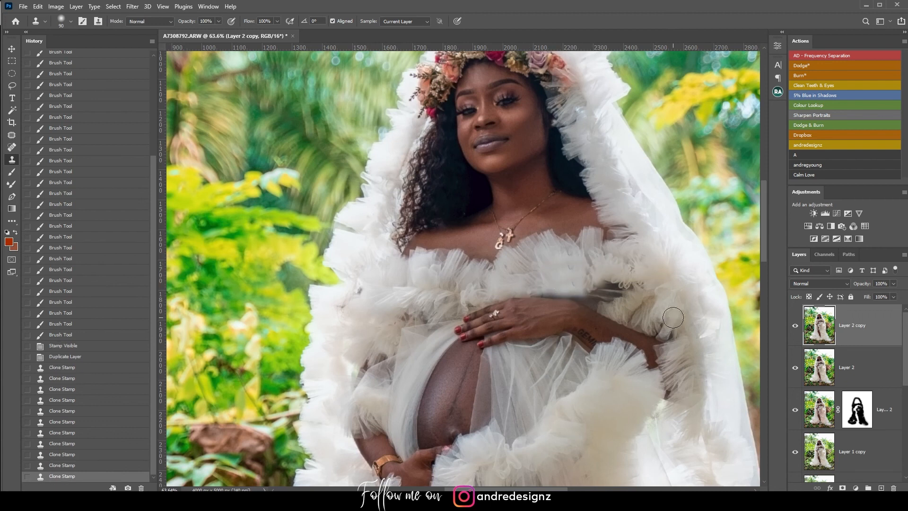
scroll(673, 317, "down", 6)
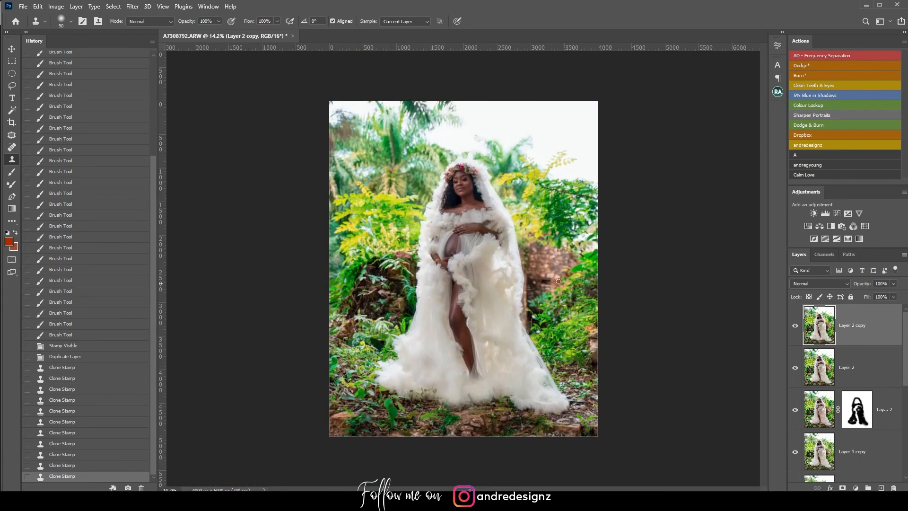
scroll(538, 268, "up", 3)
scroll(537, 267, "down", 2)
scroll(539, 267, "up", 2)
scroll(538, 267, "down", 2)
scroll(544, 269, "up", 1)
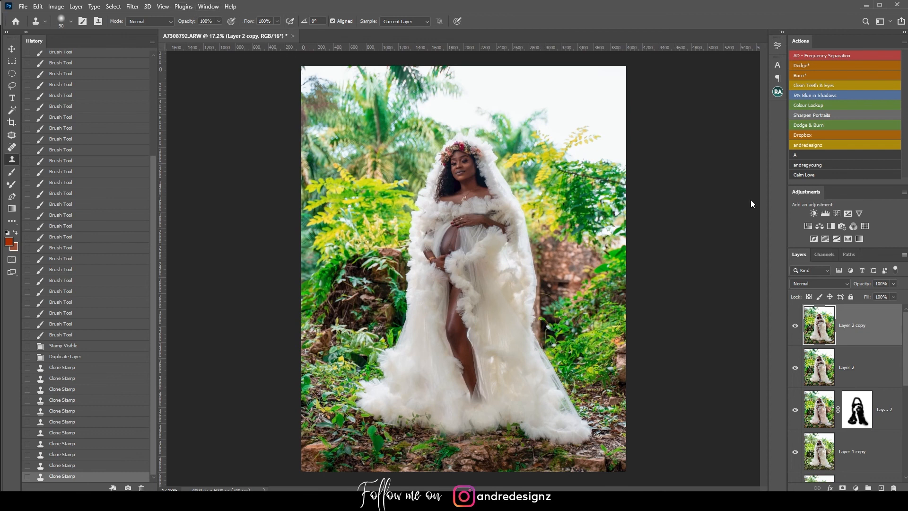
- Duplicate the whole document with its layers and dock the copy as a tab beside the original
left_click_drag(205, 37, 223, 53)
right_click(246, 62)
left_click(249, 64)
left_click(220, 77)
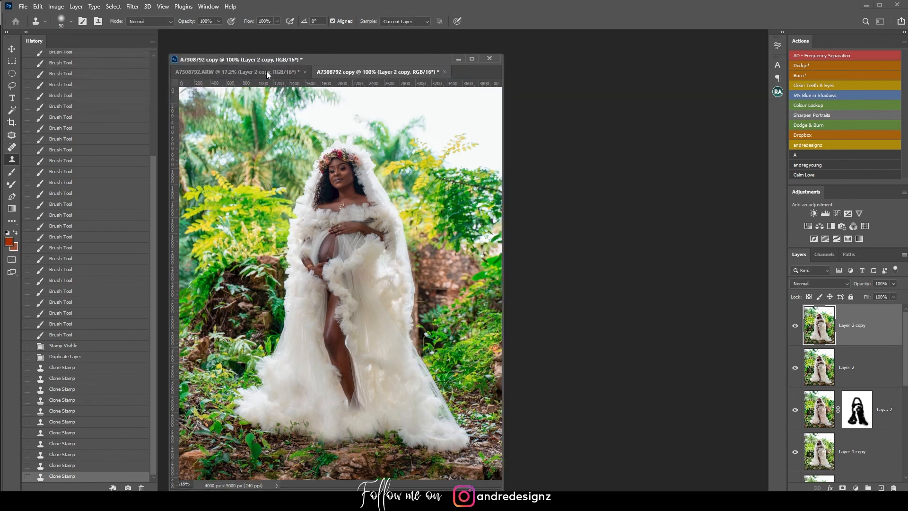
left_click_drag(284, 58, 332, 40)
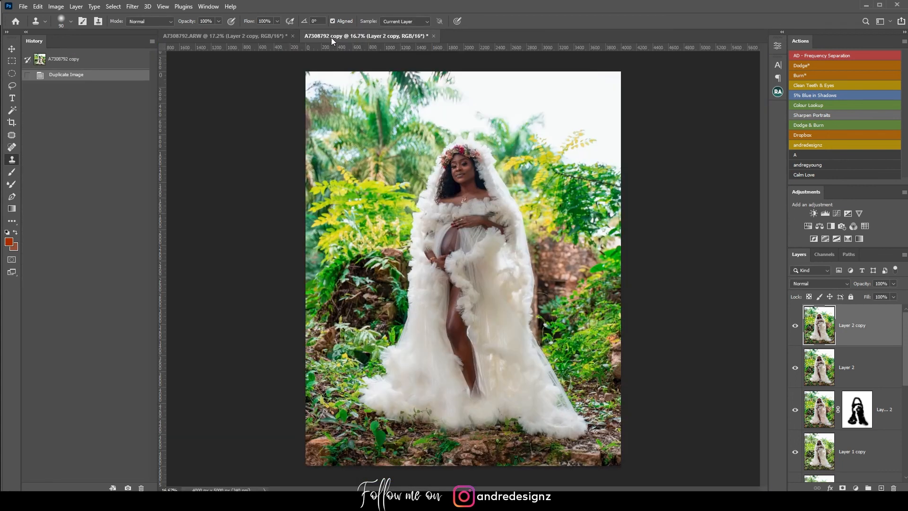
- Arrange the duplicate and the original document side by side in two vertical views
left_click(204, 7)
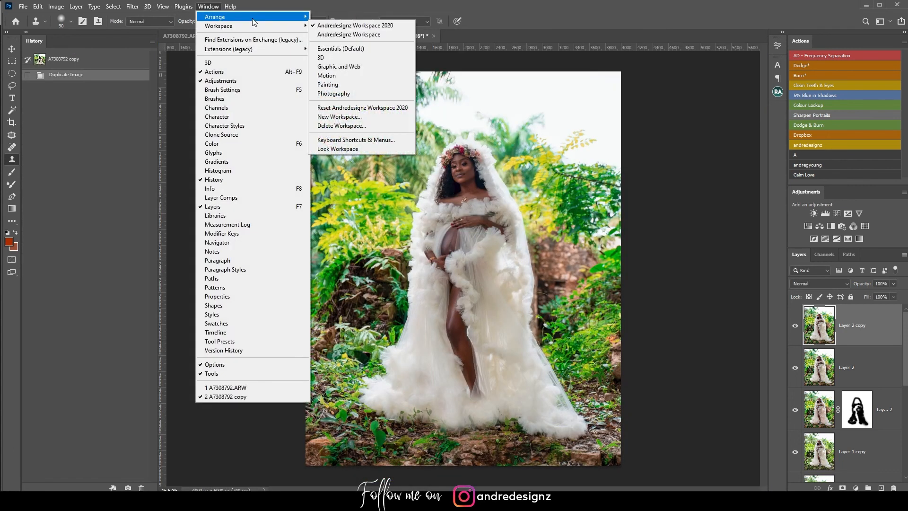
mouse_move(255, 17)
left_click(359, 44)
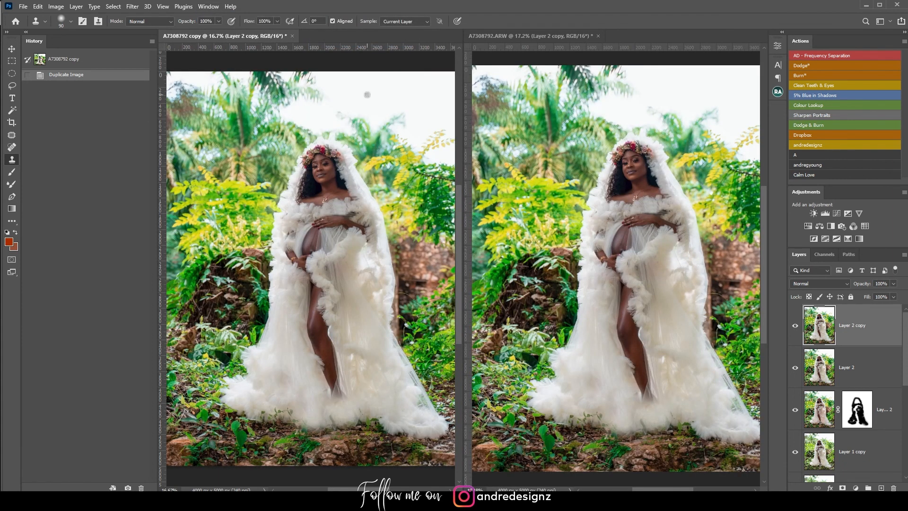
right_click(273, 37)
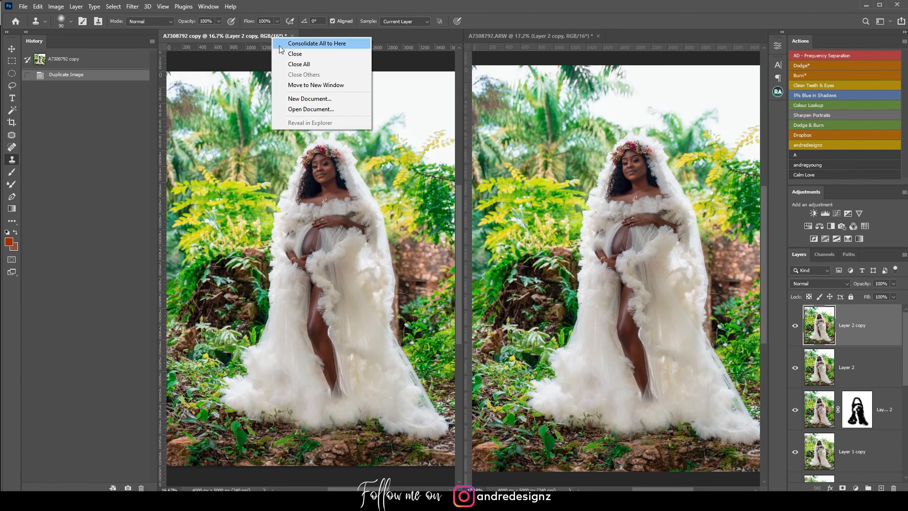
left_click(415, 66)
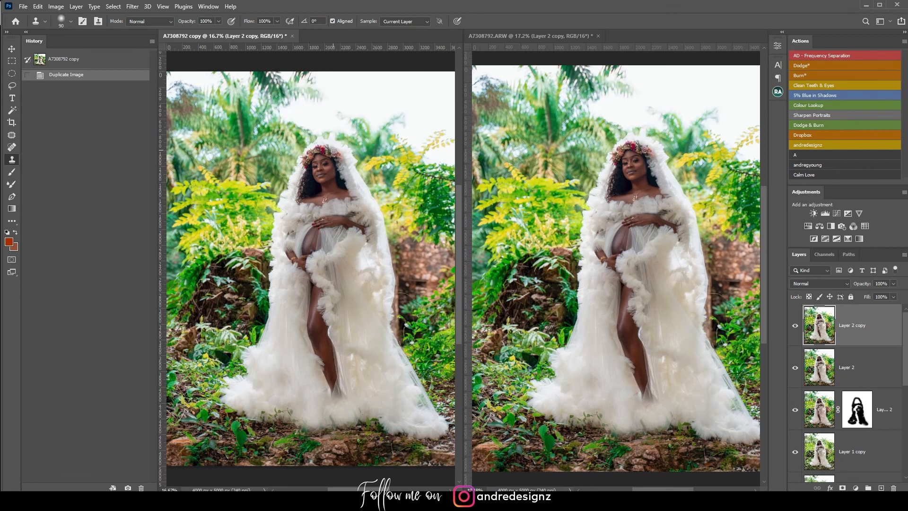
scroll(332, 149, "down", 2)
scroll(334, 152, "up", 1)
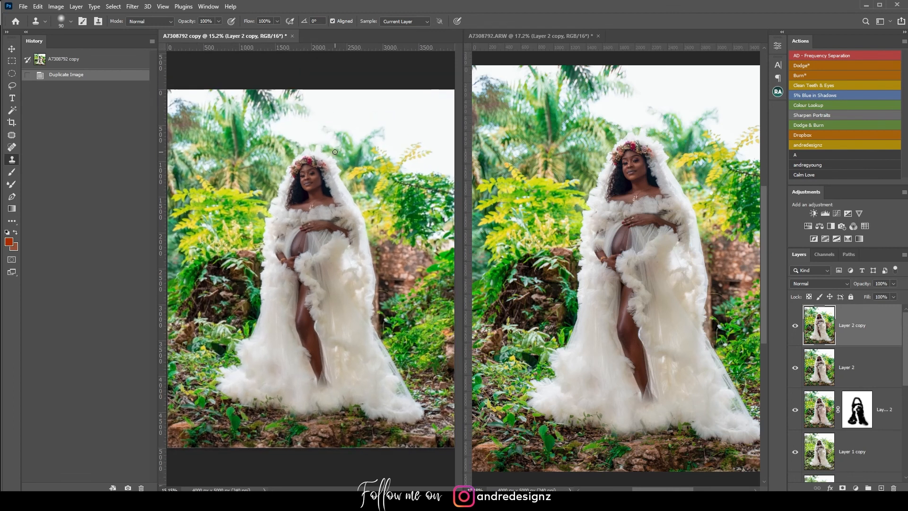
left_click(522, 61)
scroll(595, 232, "down", 2)
scroll(595, 233, "up", 1)
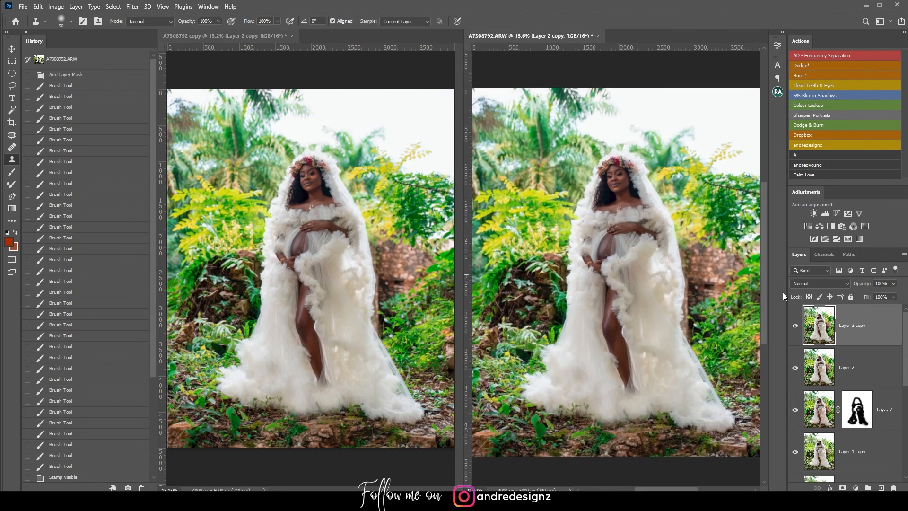
- Show only the Background layer in the duplicate as the before view, and make the edited original the active document
left_click(295, 69)
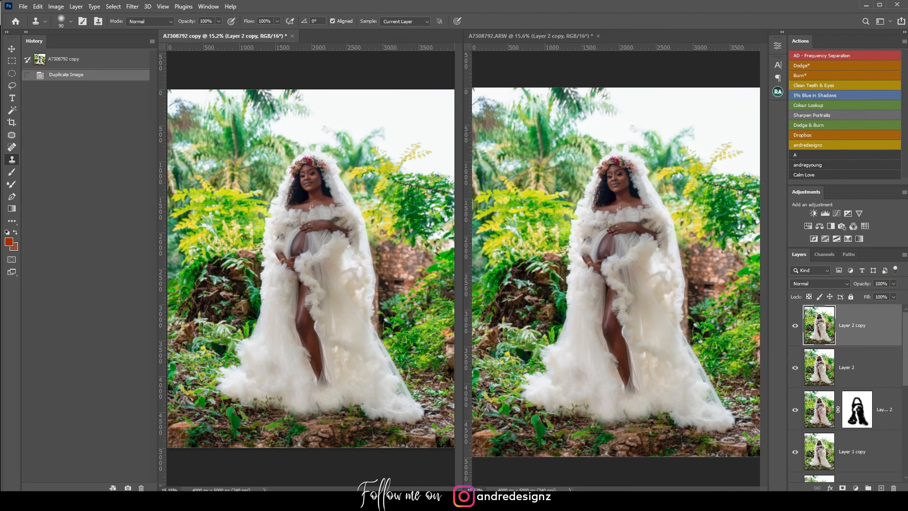
scroll(846, 393, "down", 5)
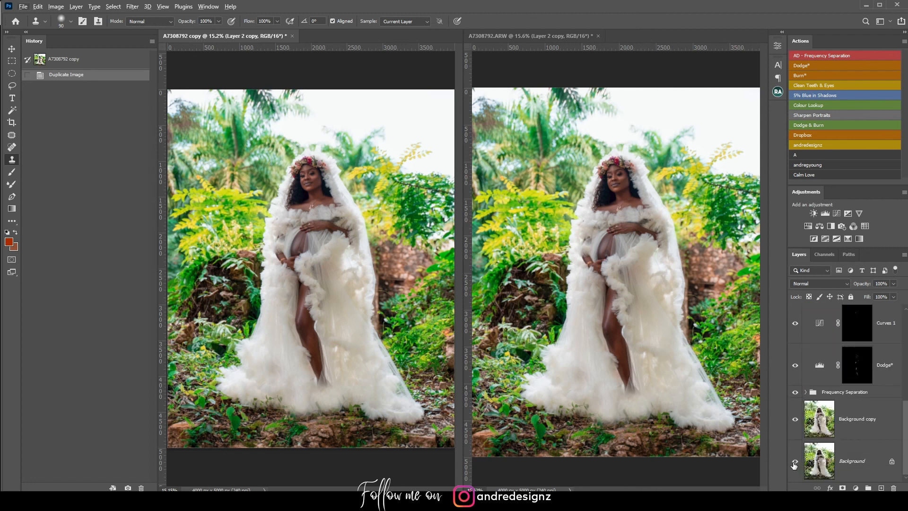
left_click(795, 462, "alt")
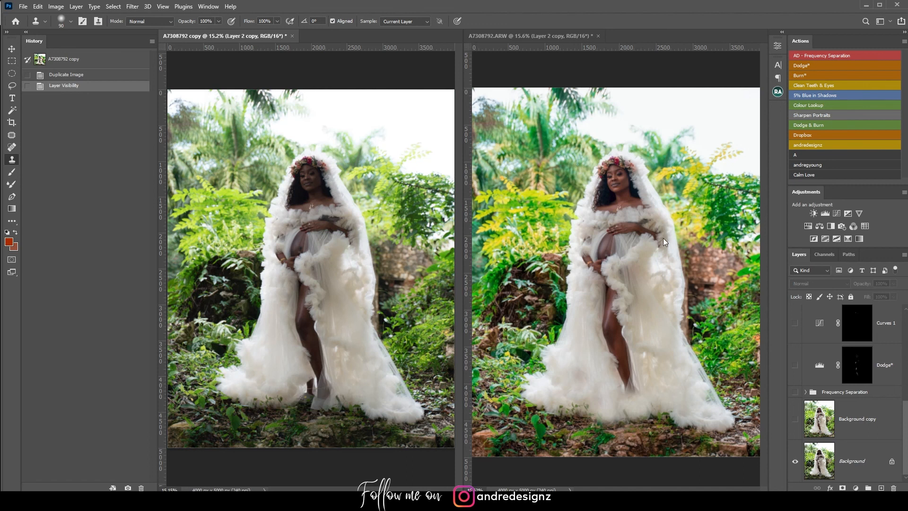
left_click(537, 36)
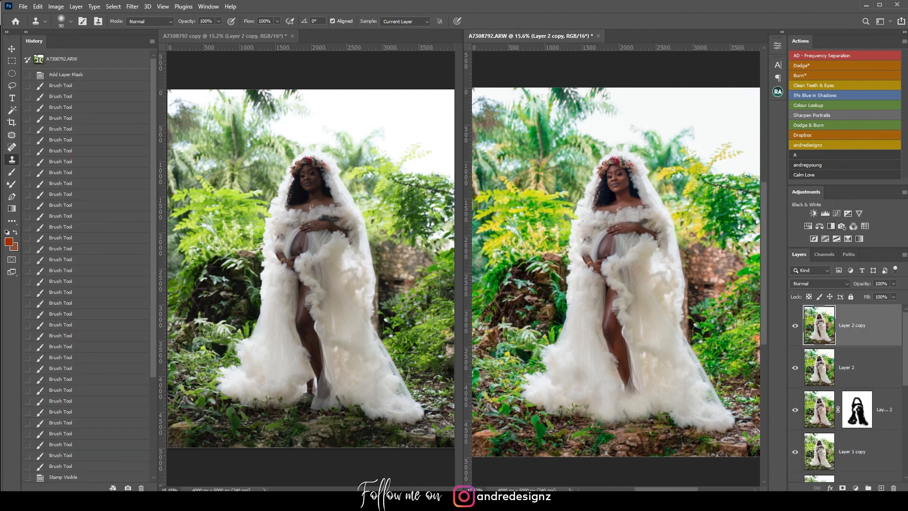